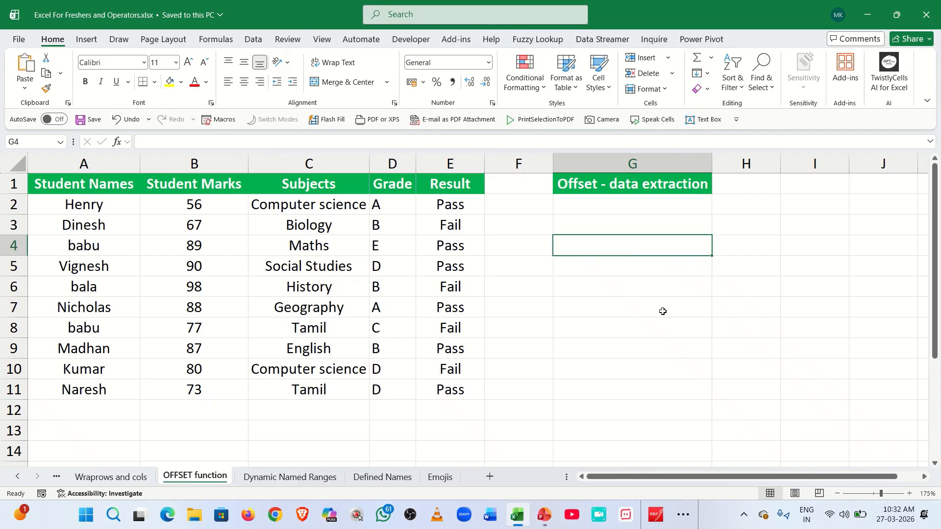
Enter the formula =OFFSET($A$1,4,2) in cell G4, using an absolute reference to the Student Names header
{"action": "type", "text": "="}
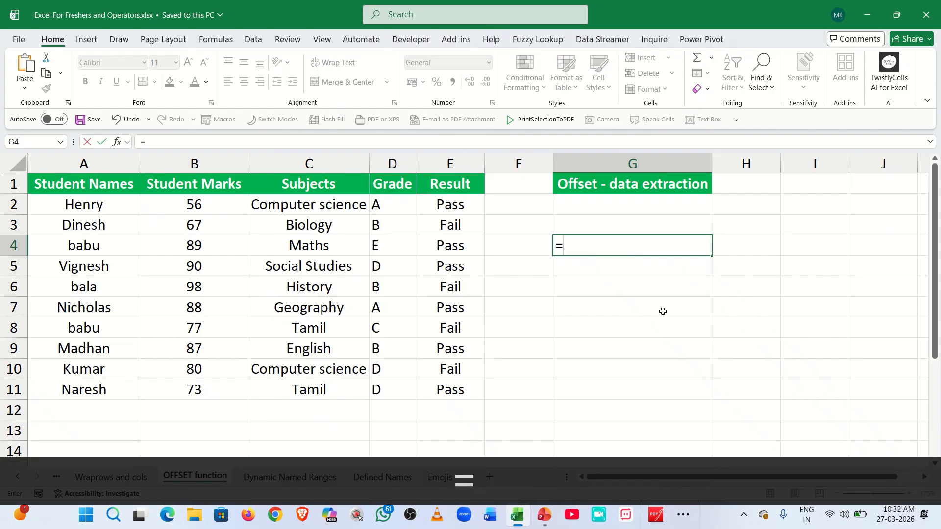
{"action": "type", "text": "off"}
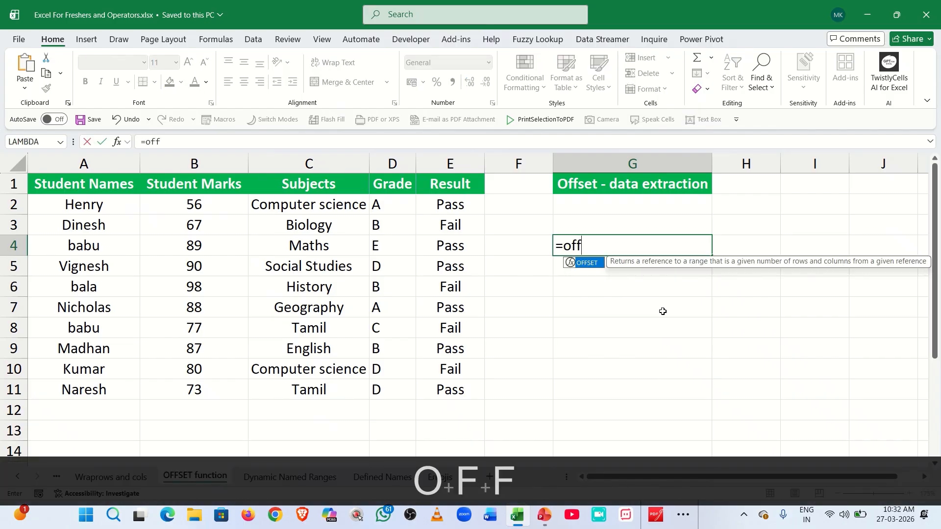
{"action": "key", "text": "Tab"}
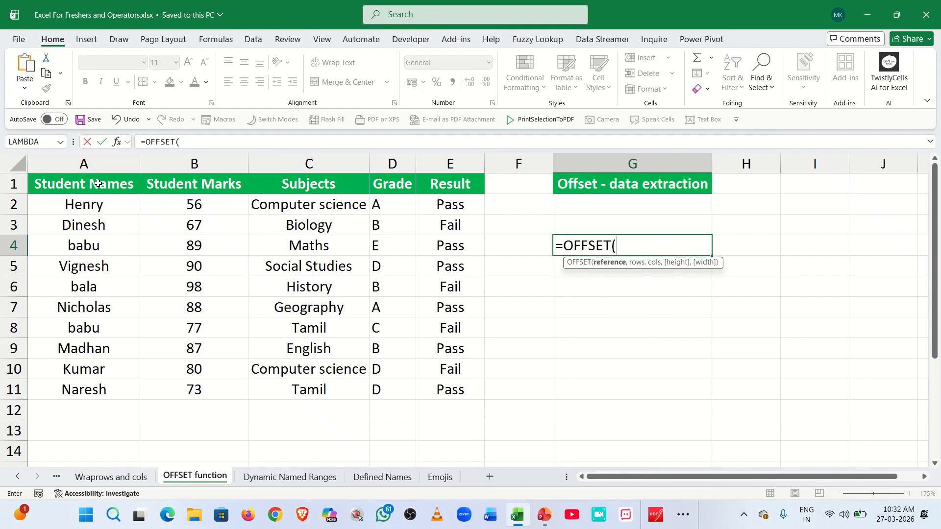
{"action": "left_click", "coordinate": [98, 184]}
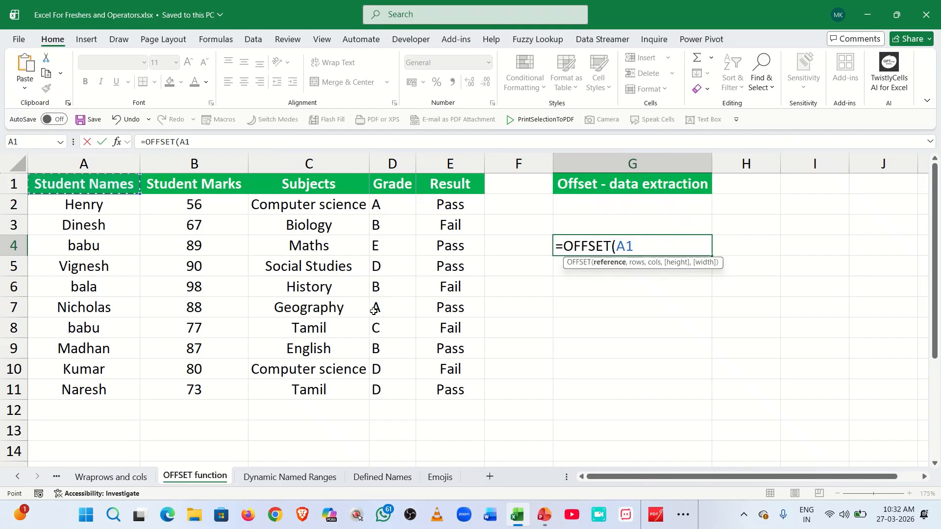
{"action": "key", "text": "F4"}
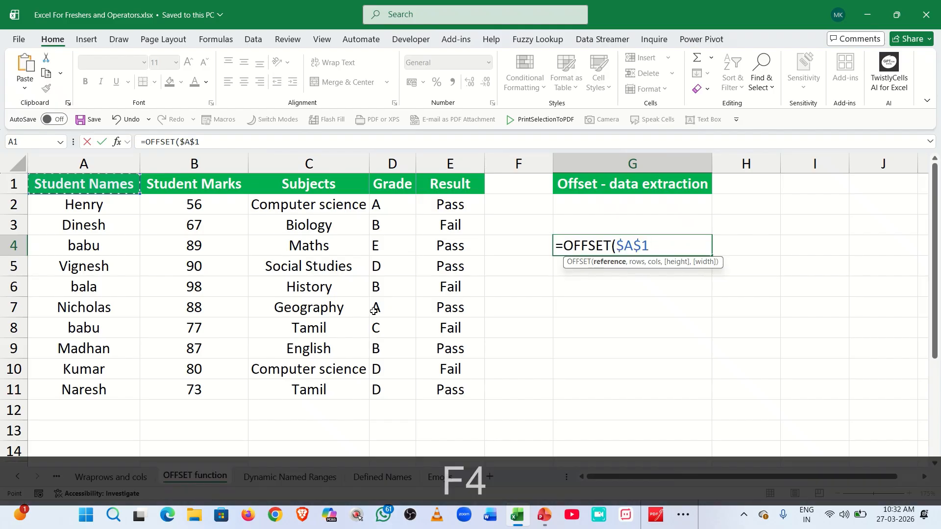
{"action": "type", "text": ","}
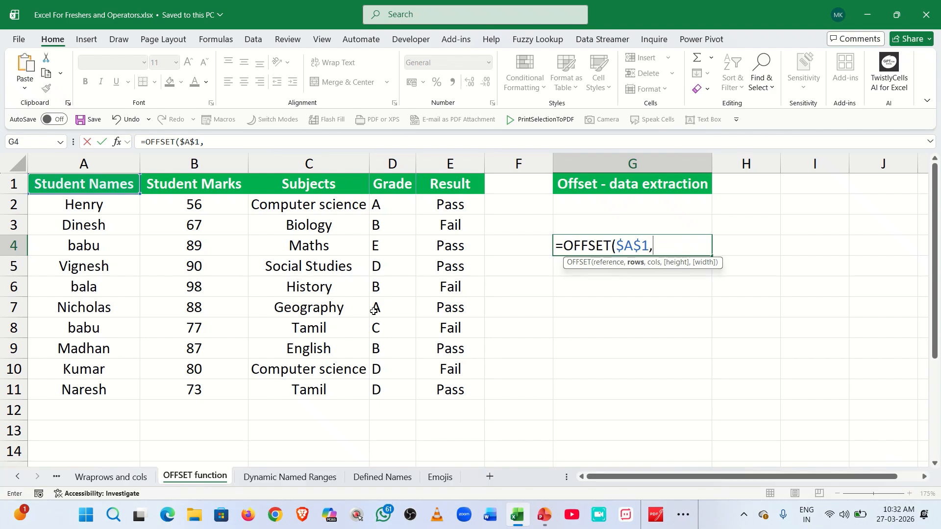
{"action": "type", "text": "4,"}
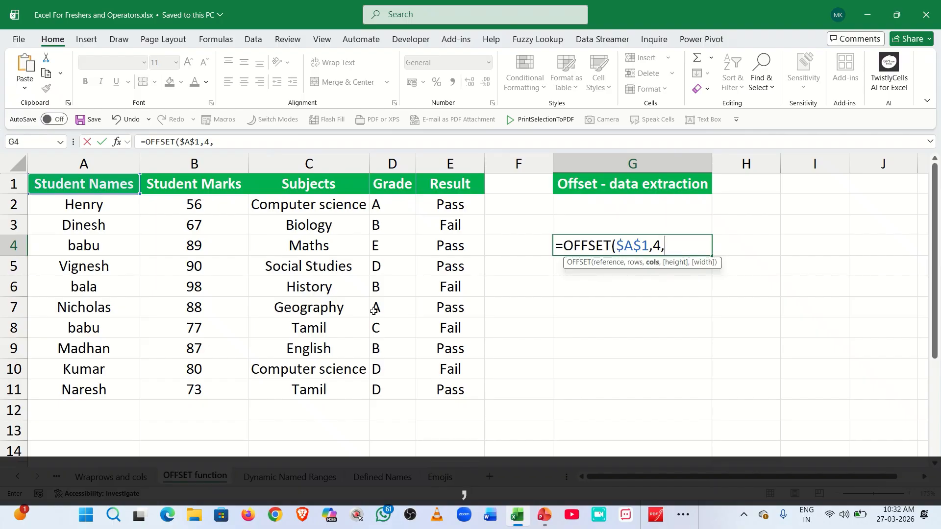
{"action": "type", "text": "2"}
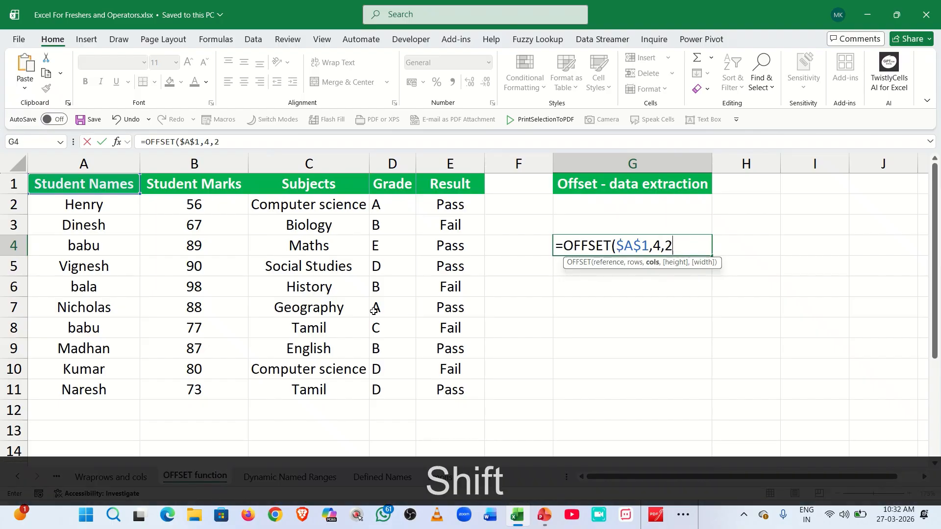
{"action": "type", "text": ")"}
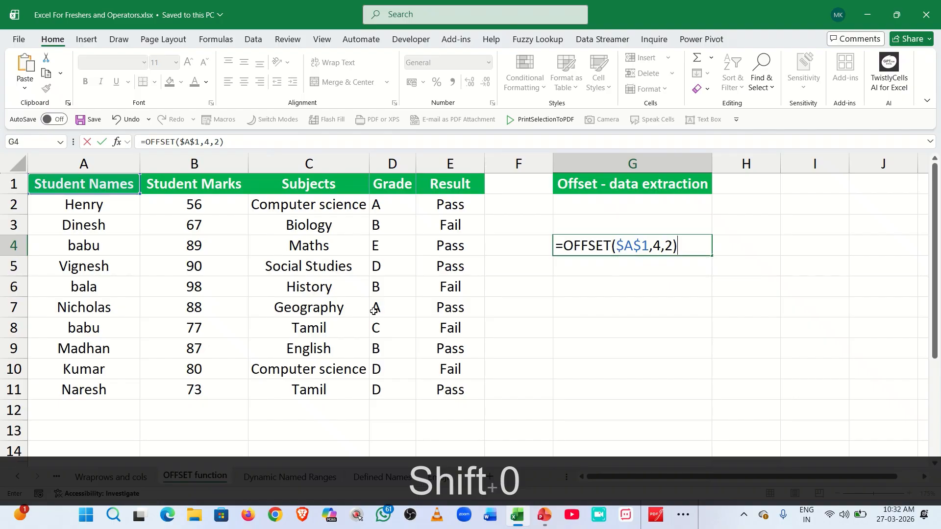
{"action": "key", "text": "Return"}
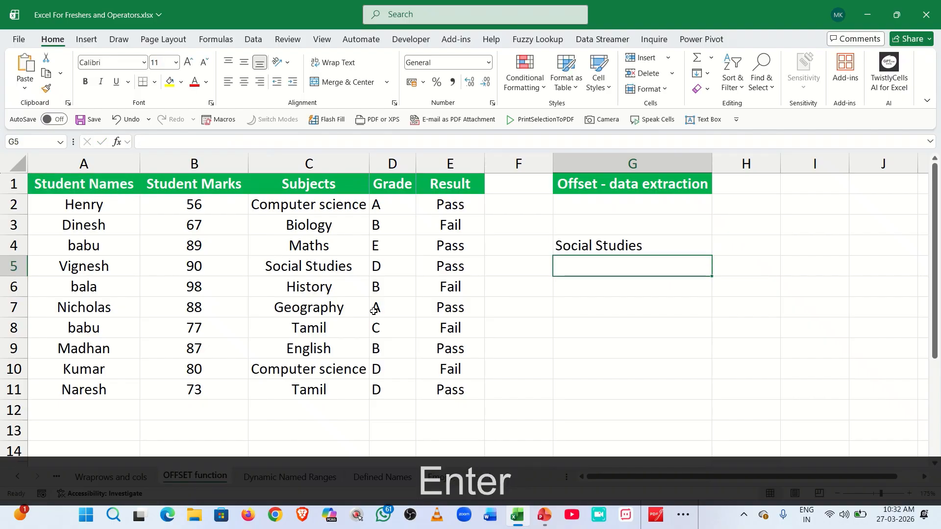
Use Focus Cell to trace the row and column of C5, check the formula in G4, and turn the highlighting off
{"action": "left_click", "coordinate": [322, 41]}
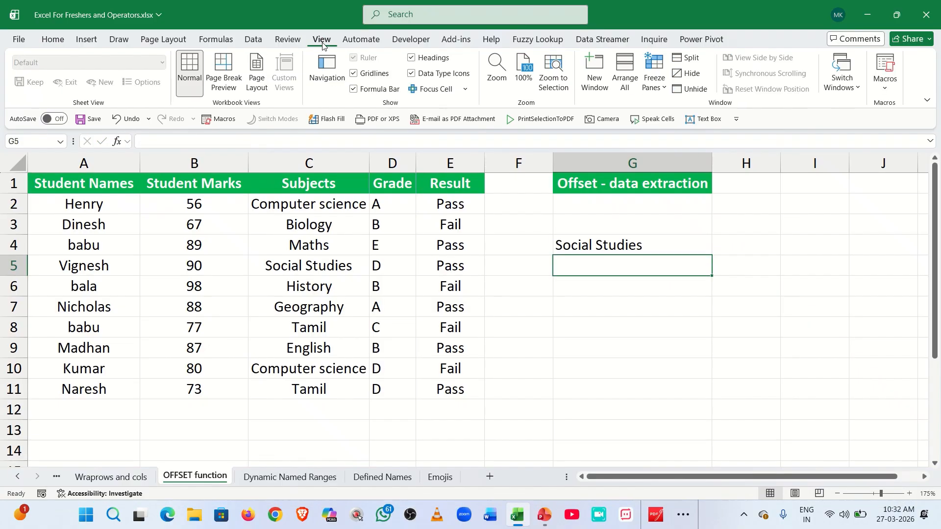
{"action": "left_click", "coordinate": [436, 90]}
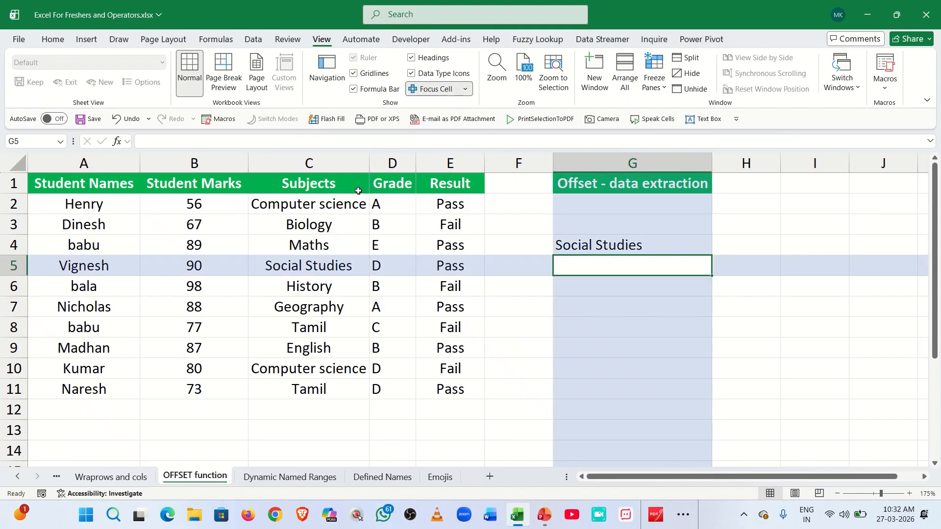
{"action": "left_click", "coordinate": [312, 267]}
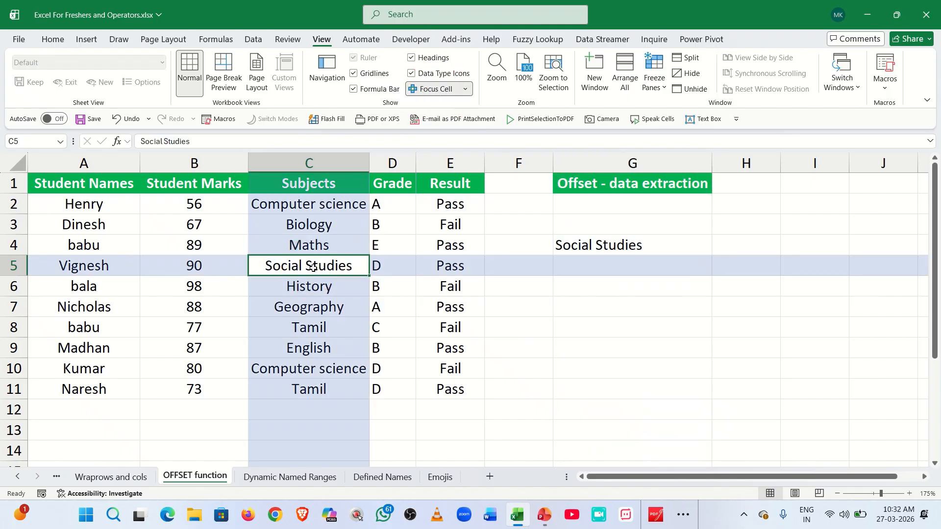
{"action": "left_click", "coordinate": [309, 314]}
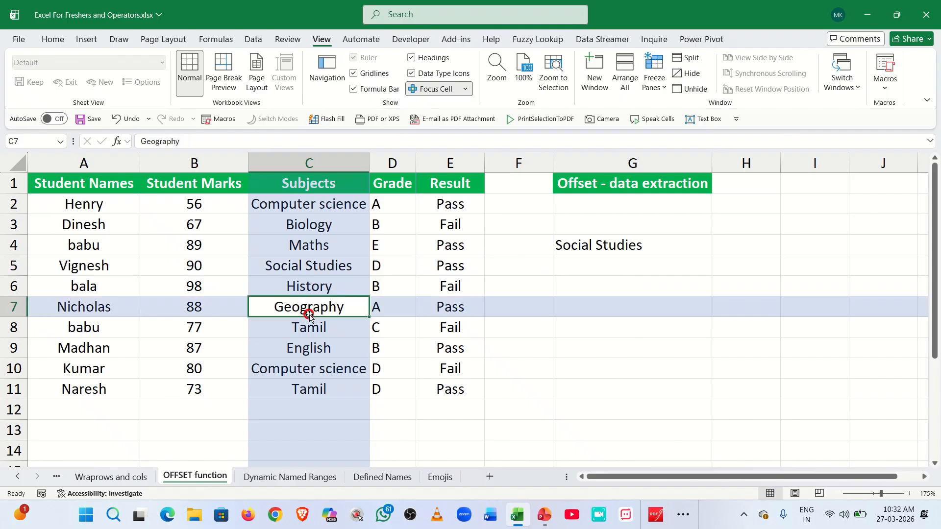
{"action": "left_click", "coordinate": [313, 270]}
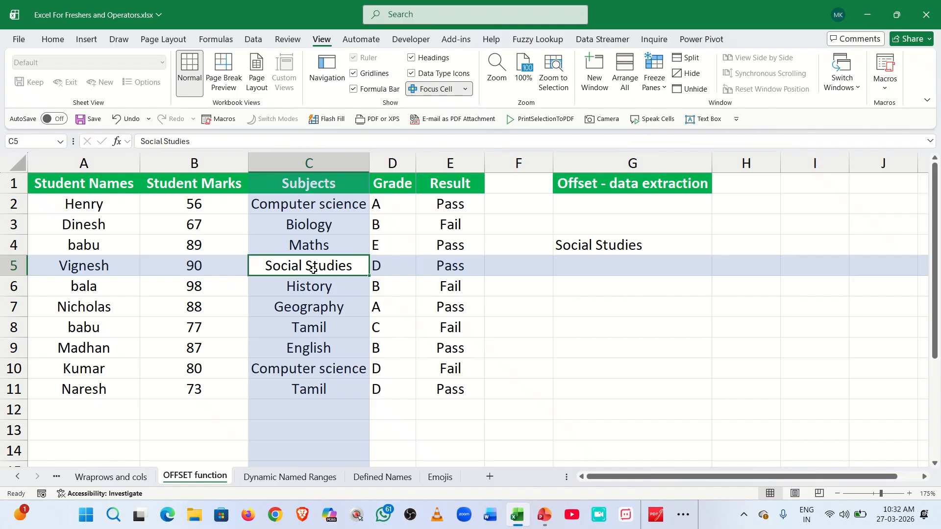
{"action": "left_click", "coordinate": [588, 246]}
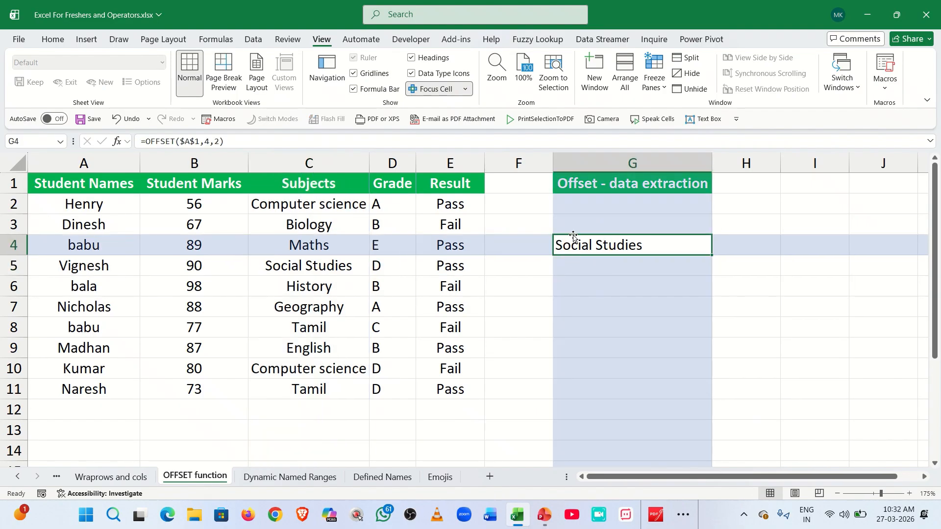
{"action": "left_click", "coordinate": [428, 91]}
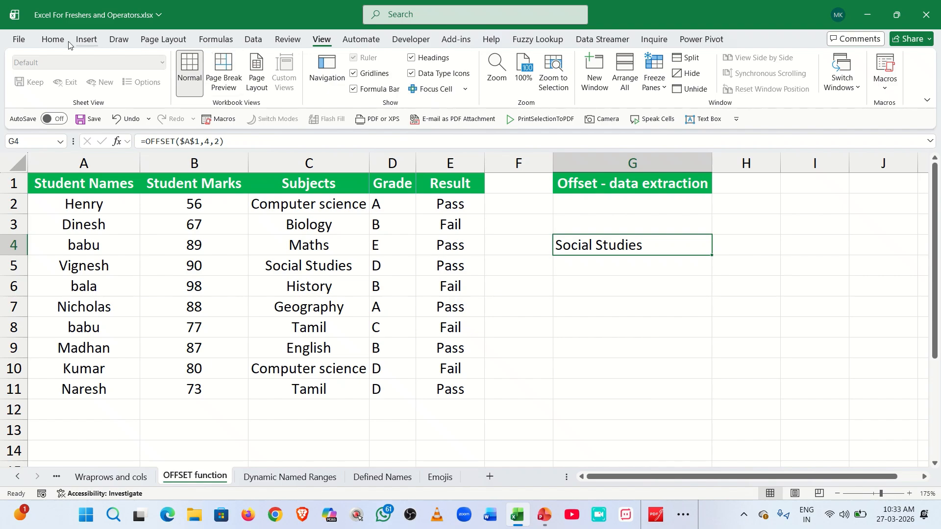
{"action": "left_click", "coordinate": [52, 39]}
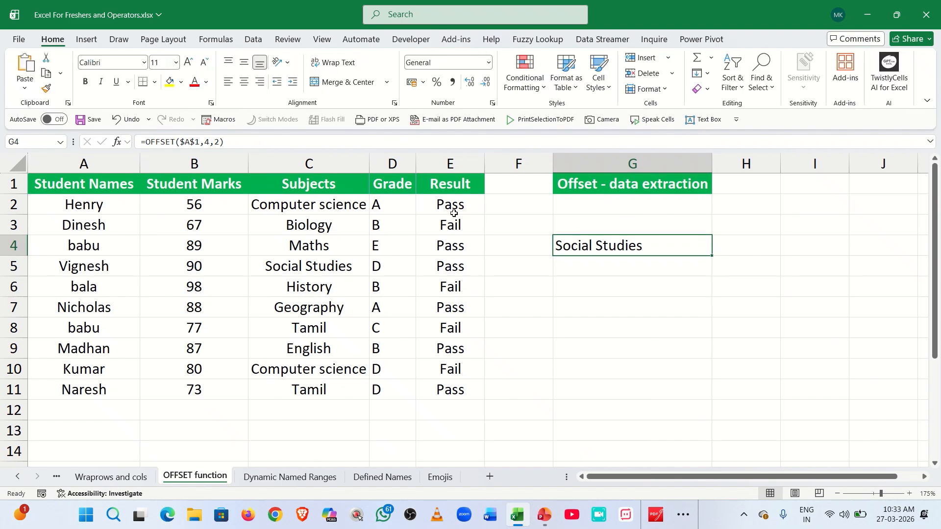
Add a height of 4 to the OFFSET formula in G4, making it =OFFSET($A$1,4,2,4)
{"action": "key", "text": "F2"}
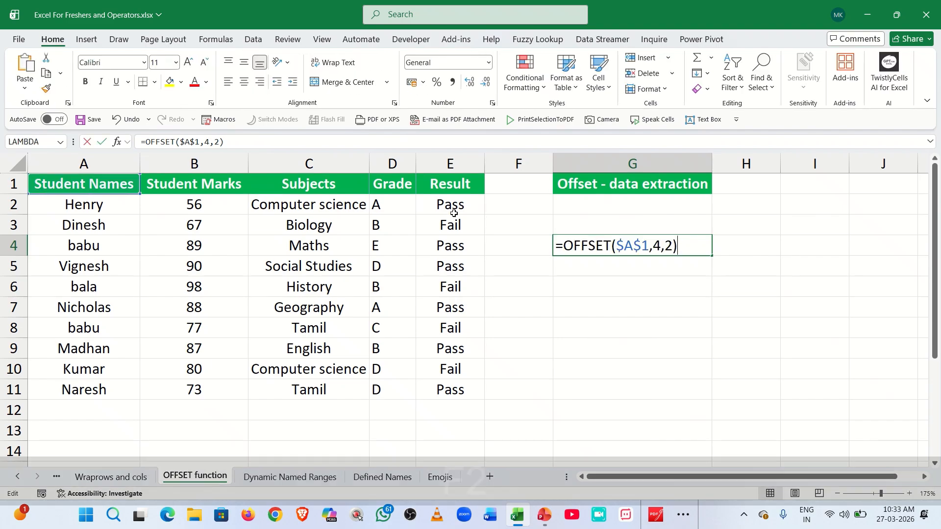
{"action": "key", "text": "BackSpace"}
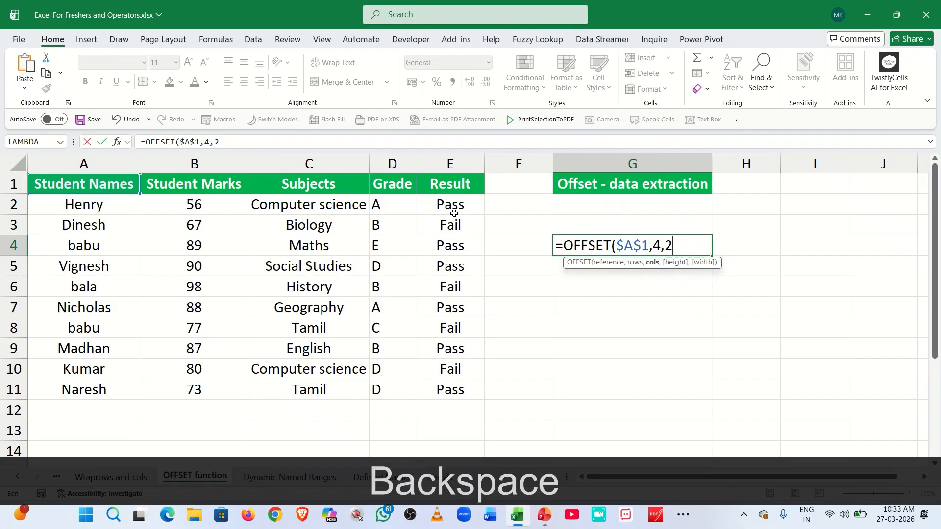
{"action": "type", "text": ","}
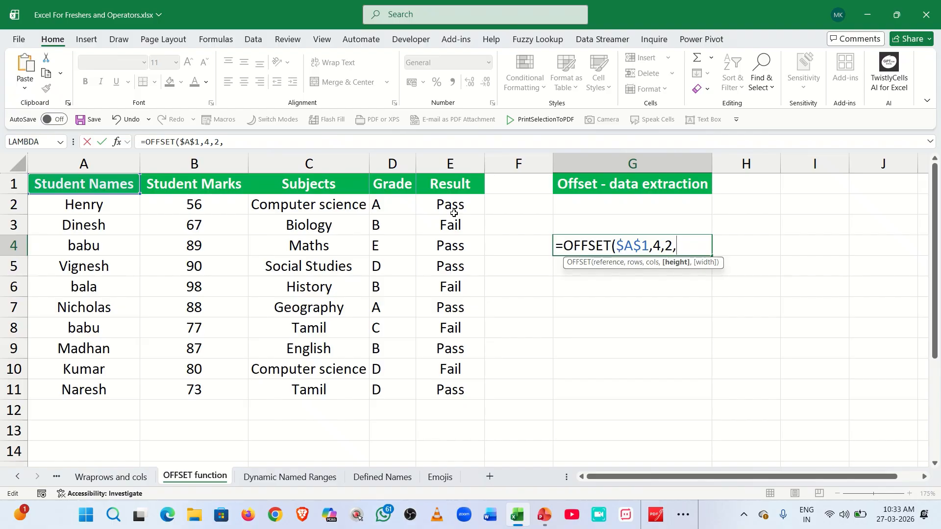
{"action": "type", "text": "4"}
{"action": "key", "text": "Return"}
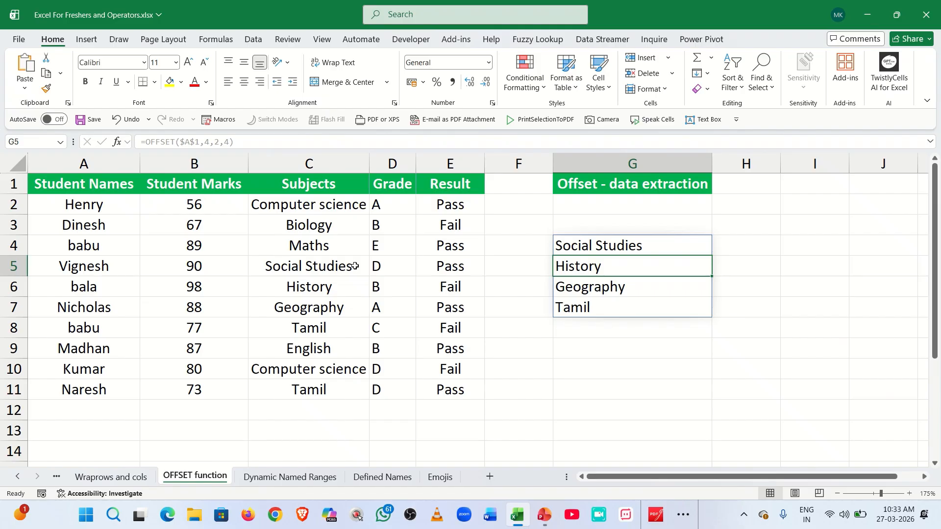
Add a width of 2 to the OFFSET formula in G4, making it =OFFSET($A$1,4,2,4,2)
{"action": "double_click", "coordinate": [581, 251]}
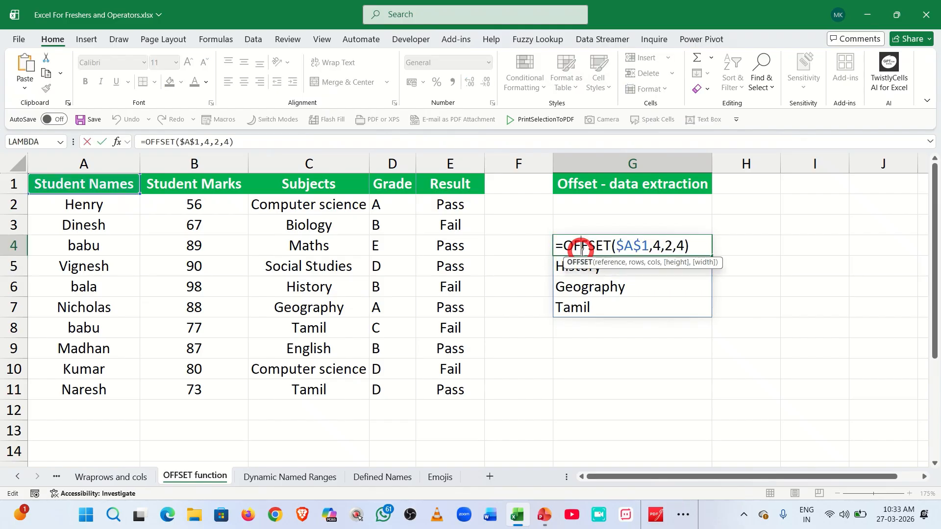
{"action": "left_click", "coordinate": [686, 247]}
{"action": "type", "text": ","}
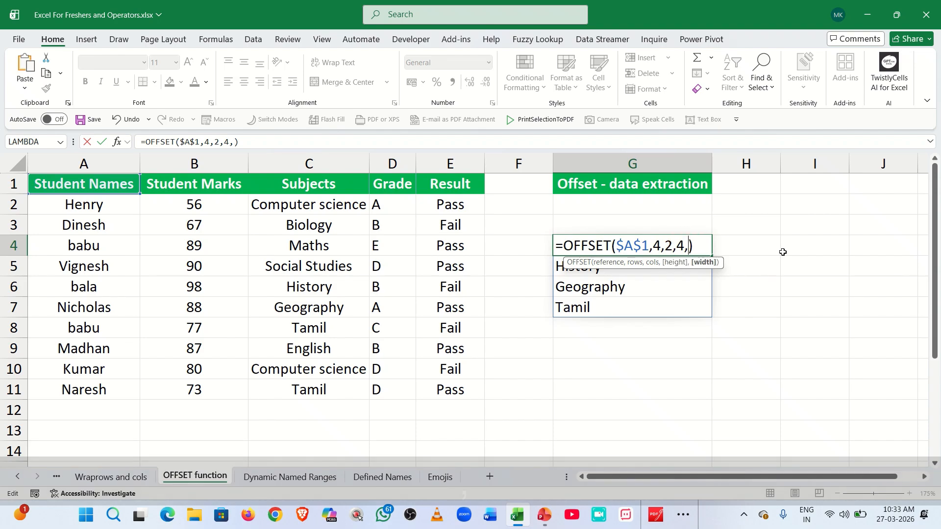
{"action": "key", "text": "Delete"}
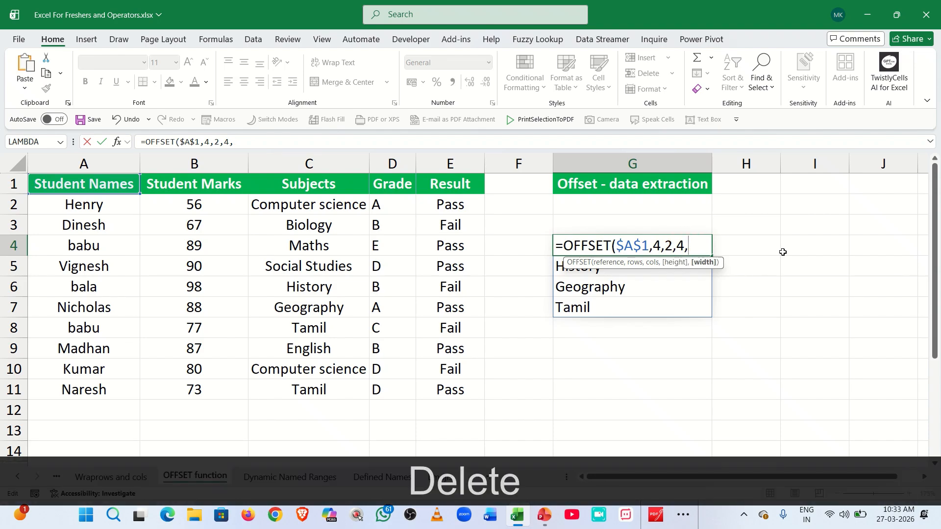
{"action": "type", "text": "2"}
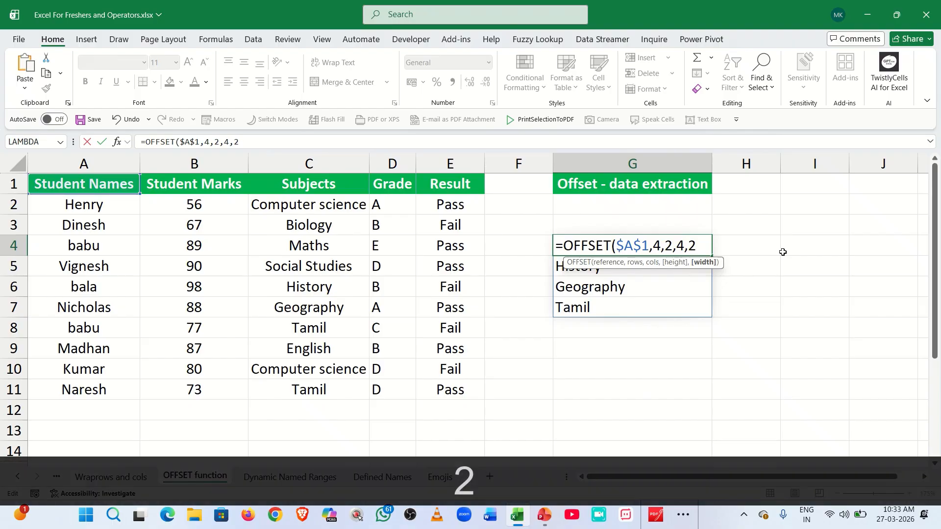
{"action": "key", "text": "Return"}
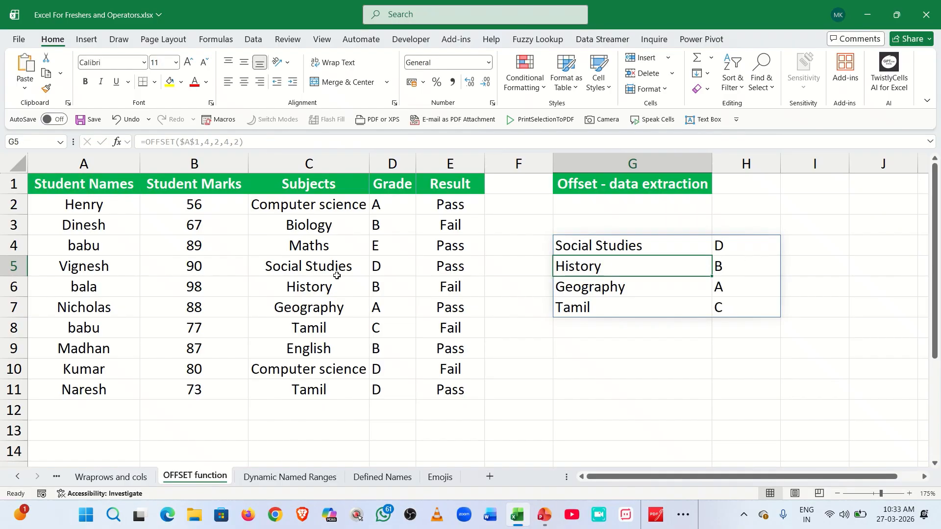
{"action": "left_click", "coordinate": [601, 238]}
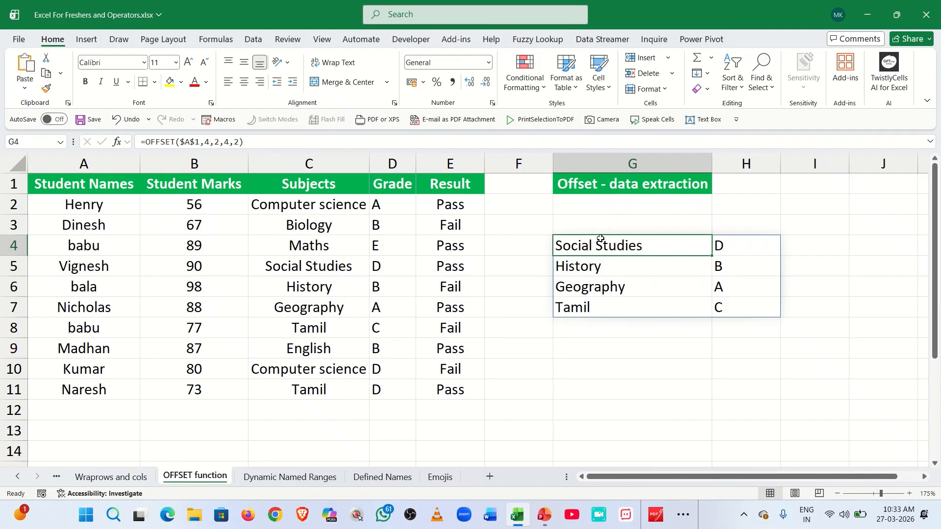
{"action": "left_click", "coordinate": [572, 342]}
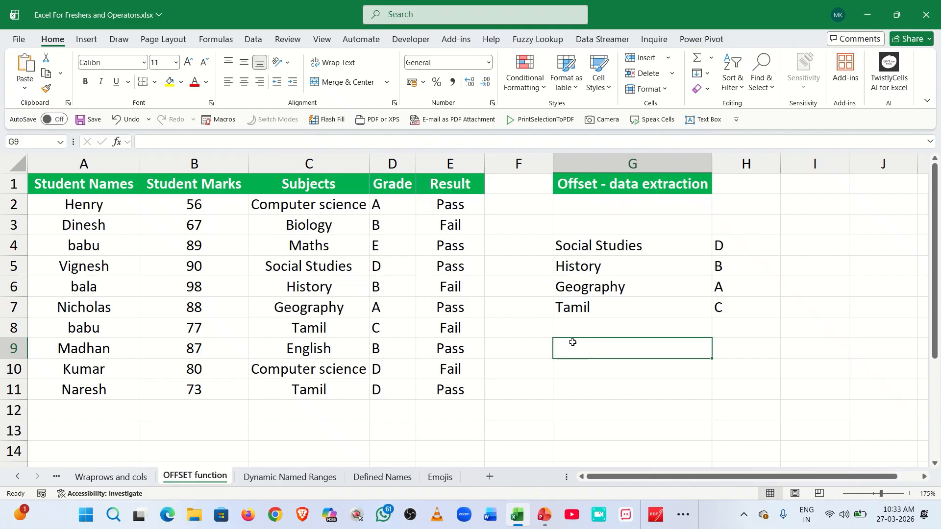
On the Dynamic Named Ranges sheet, enter =OFFSET($B$2,0,0,10) in cell E3, with an absolute reference to the first product value
{"action": "left_click", "coordinate": [299, 484]}
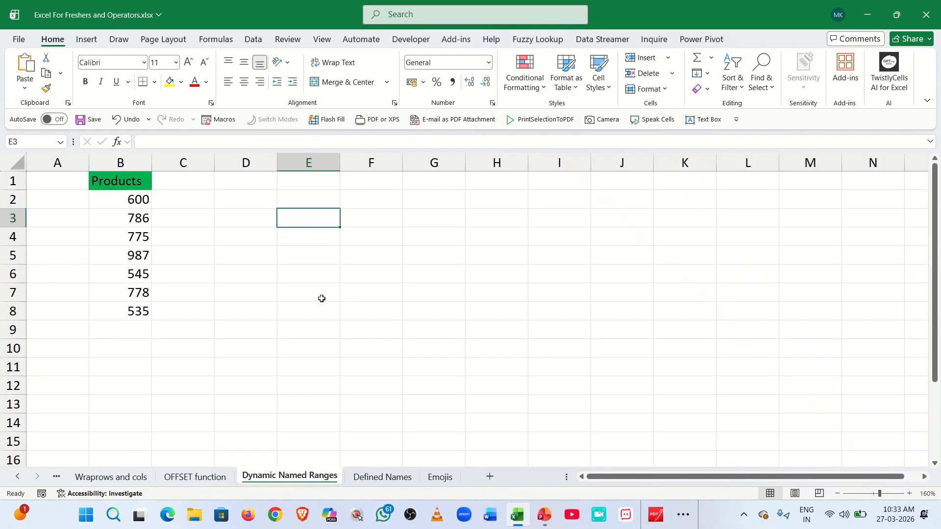
{"action": "type", "text": "=off"}
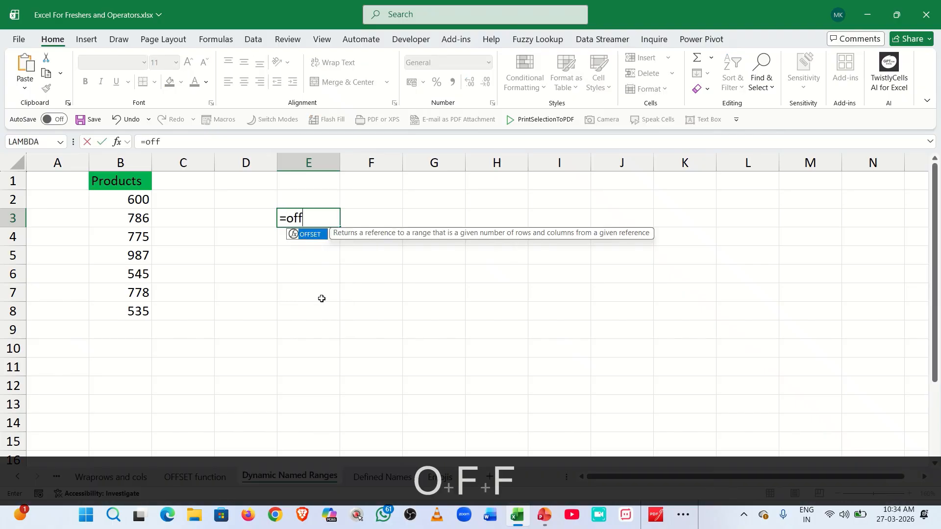
{"action": "key", "text": "Tab"}
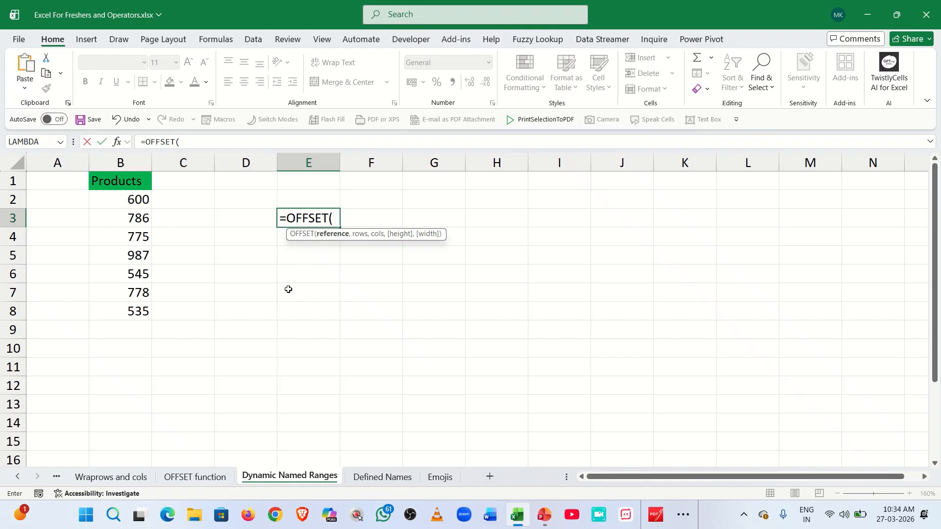
{"action": "left_click", "coordinate": [105, 200]}
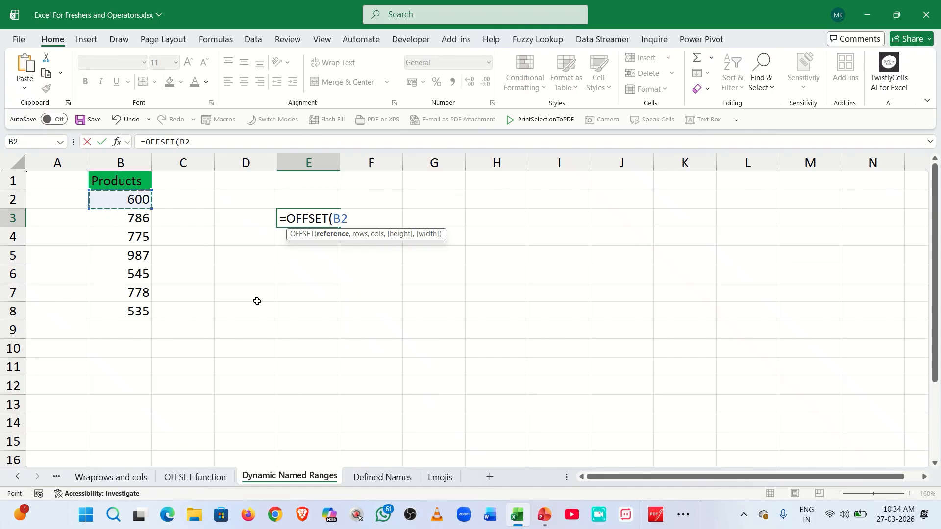
{"action": "key", "text": "F4"}
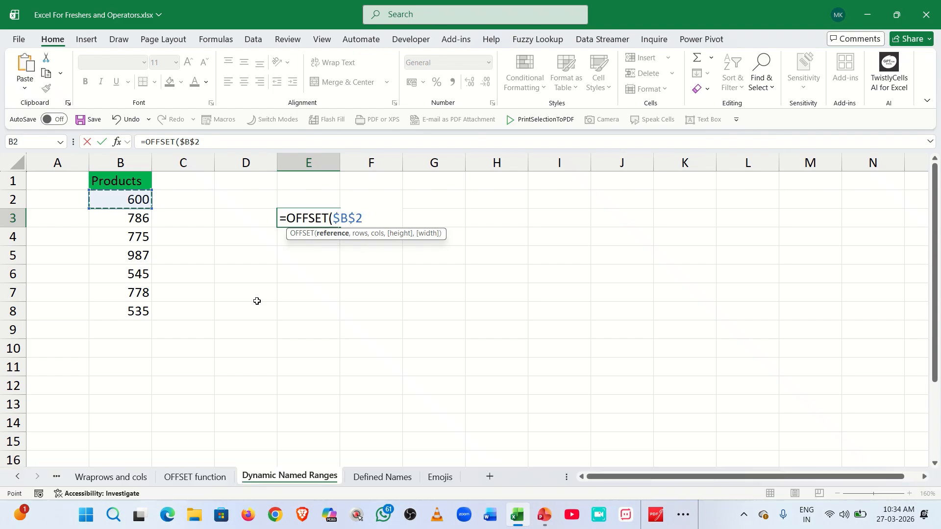
{"action": "type", "text": ","}
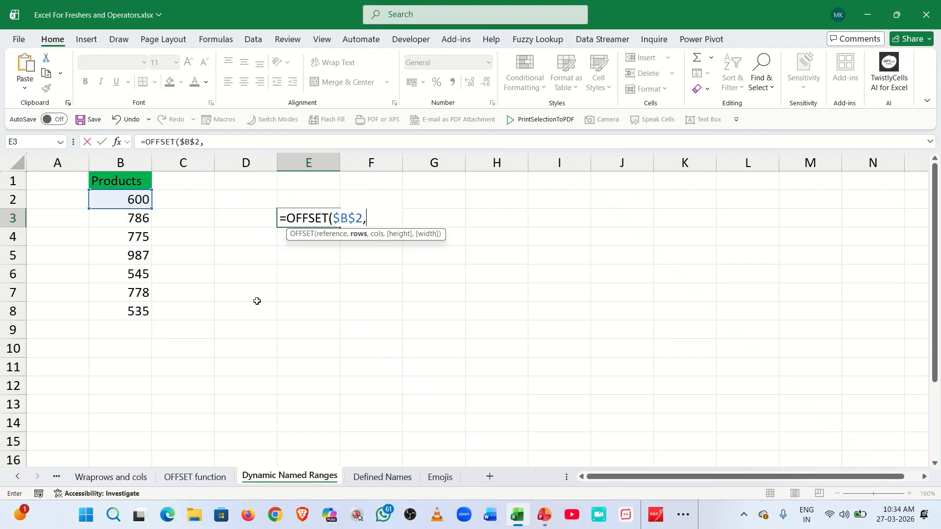
{"action": "type", "text": "0"}
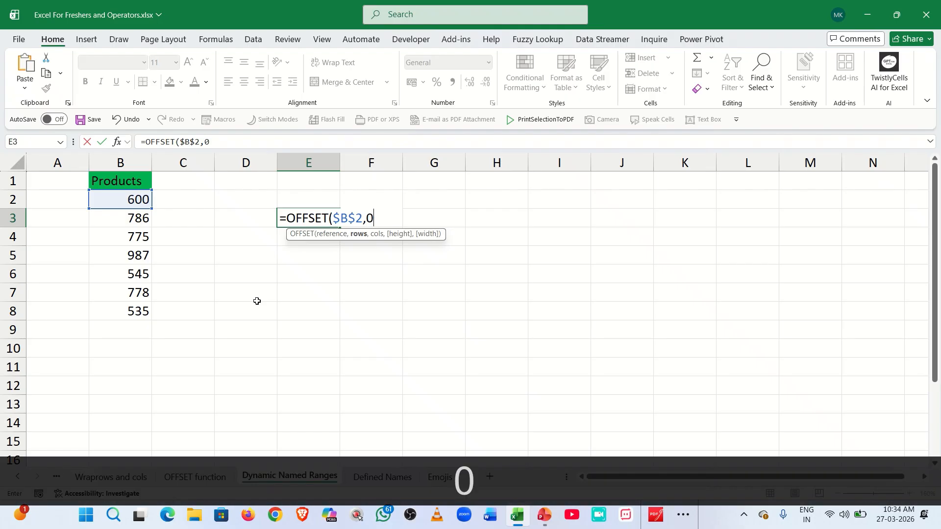
{"action": "type", "text": ","}
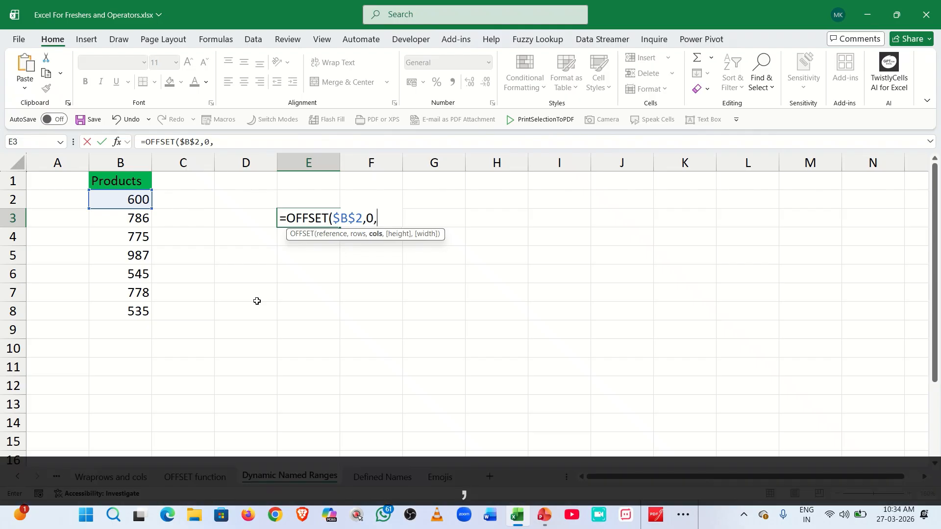
{"action": "type", "text": "0,"}
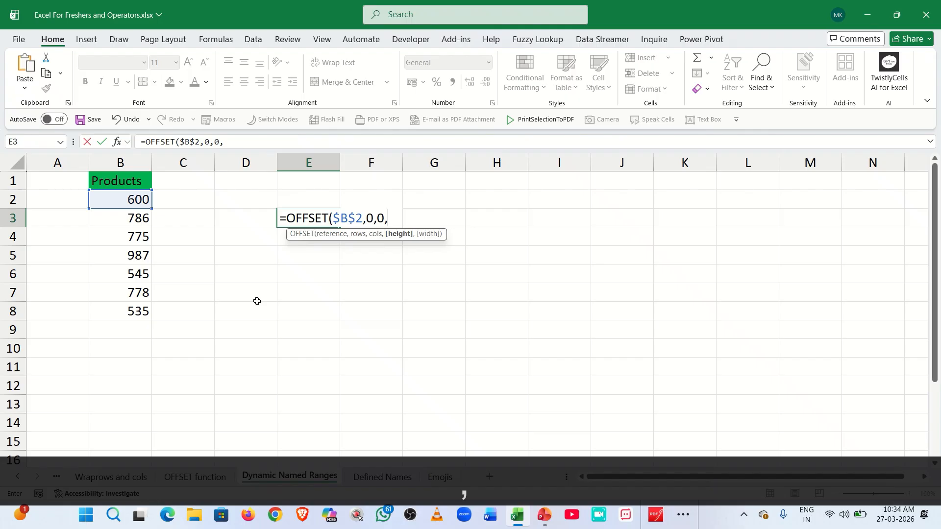
{"action": "type", "text": "10"}
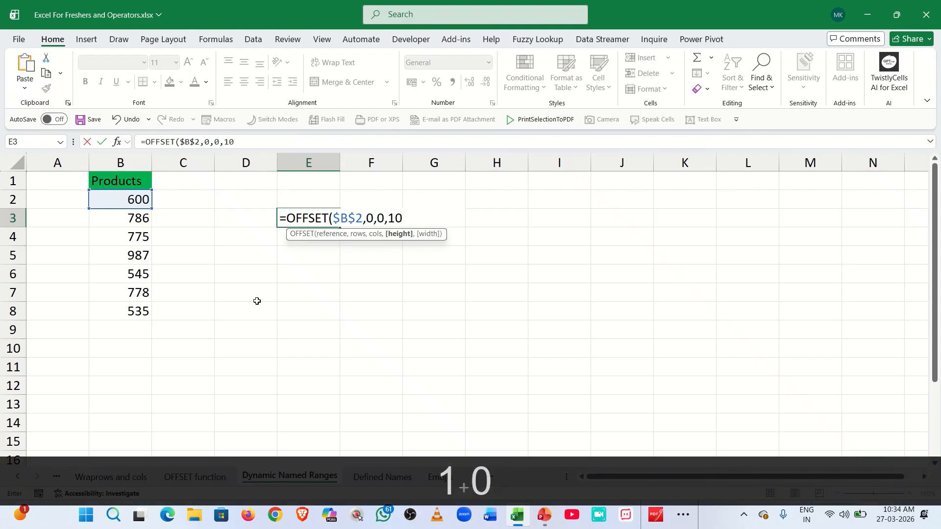
{"action": "type", "text": ")"}
{"action": "key", "text": "Return"}
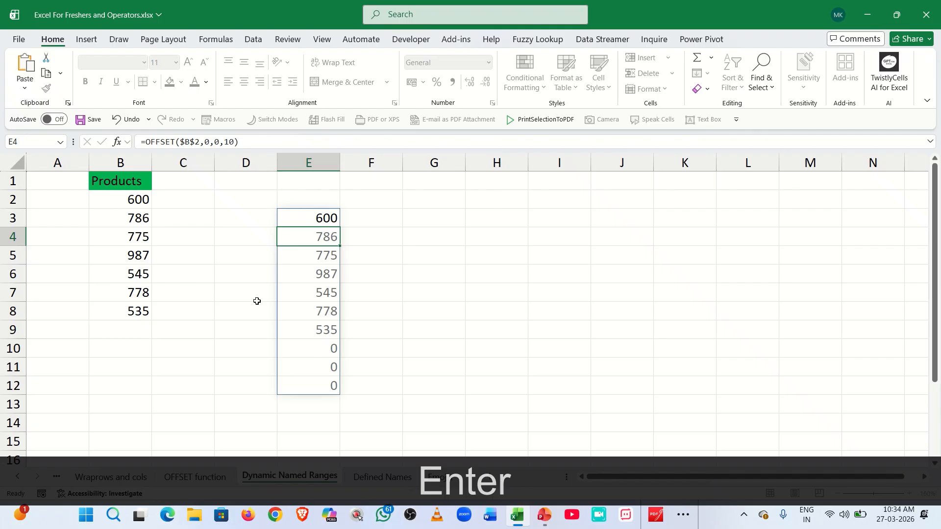
Check the spilled cells E9 to E12, and extend the Products list with 455, 560, 578 and 556 in B9:B12
{"action": "left_click", "coordinate": [297, 329]}
{"action": "left_click", "coordinate": [300, 348]}
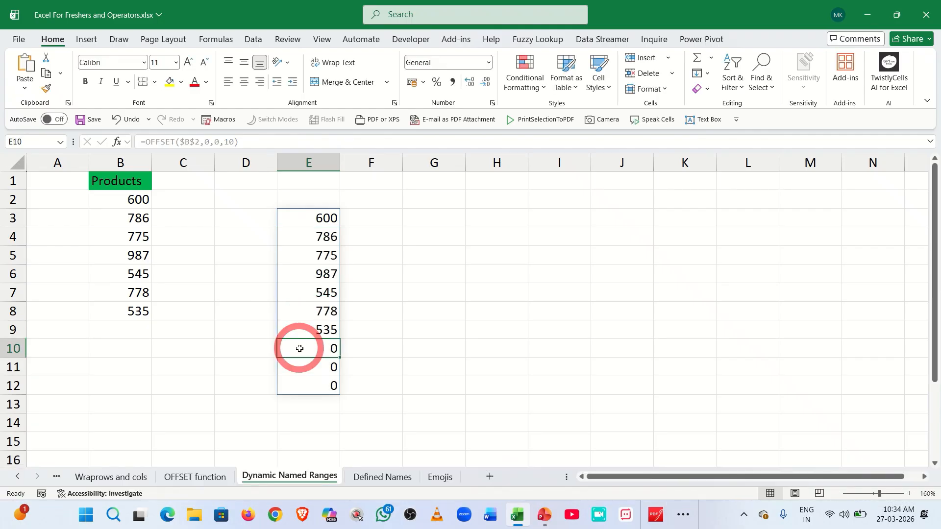
{"action": "left_click", "coordinate": [299, 366]}
{"action": "left_click", "coordinate": [305, 386]}
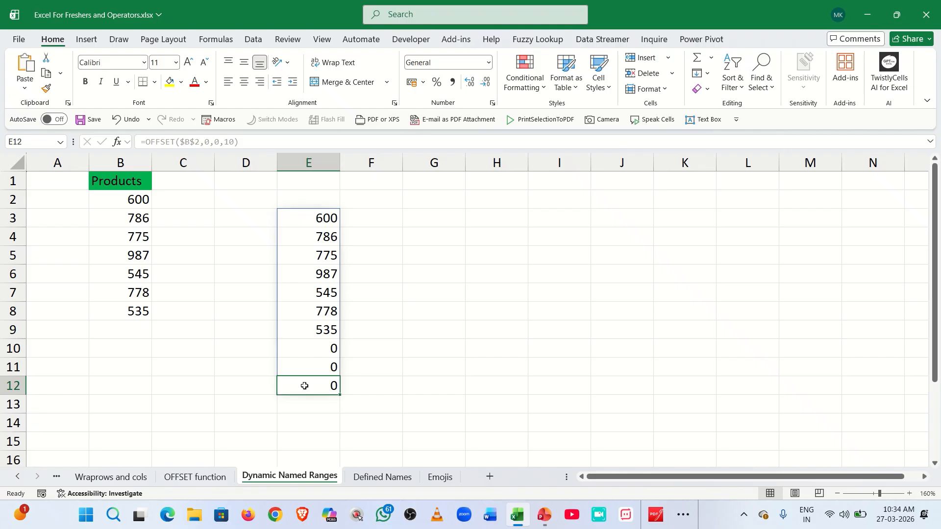
{"action": "left_click", "coordinate": [137, 338]}
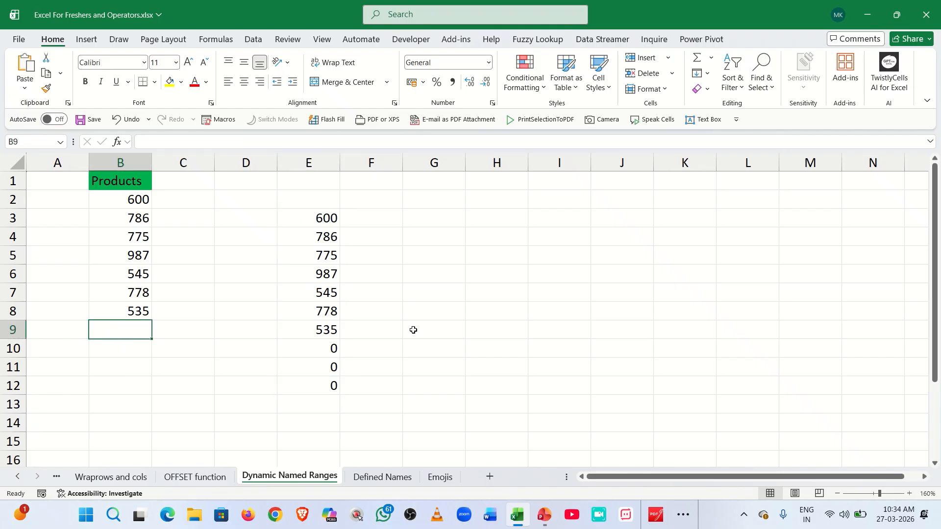
{"action": "type", "text": "455"}
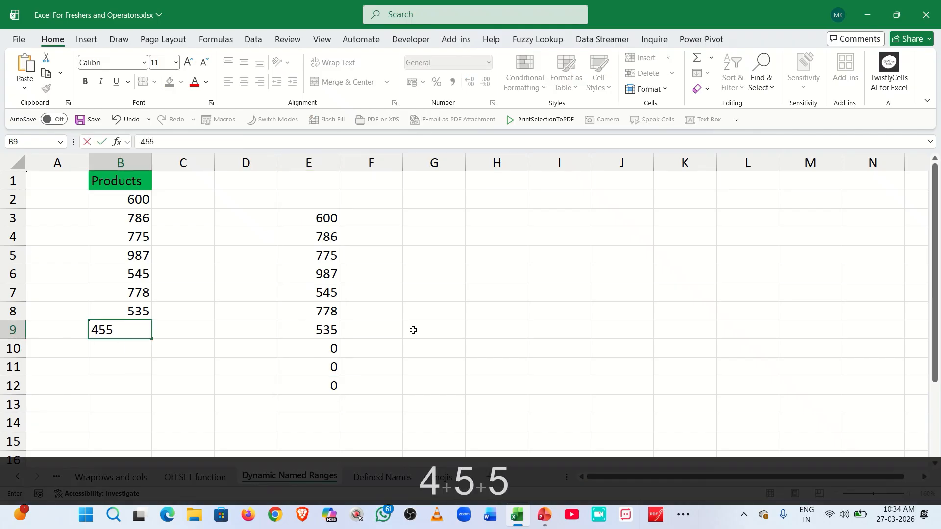
{"action": "key", "text": "Return"}
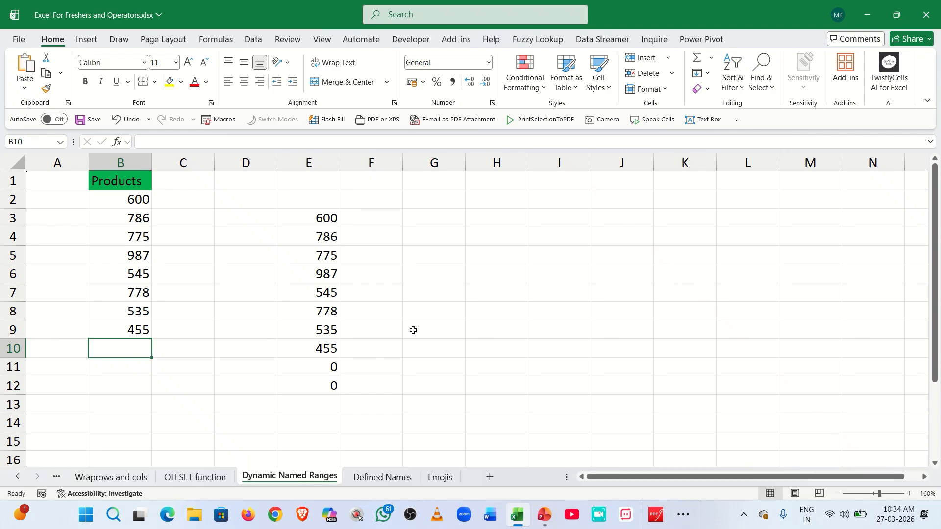
{"action": "type", "text": "560"}
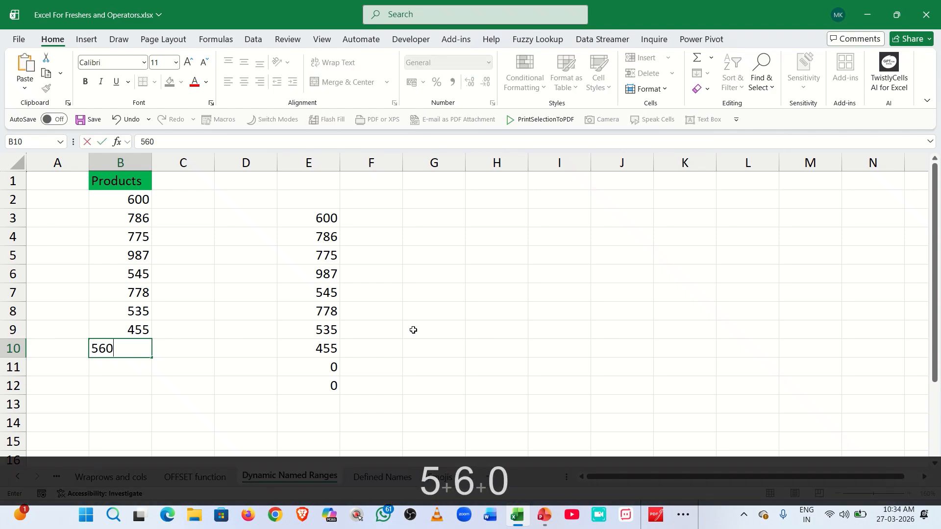
{"action": "key", "text": "Return"}
{"action": "type", "text": "578"}
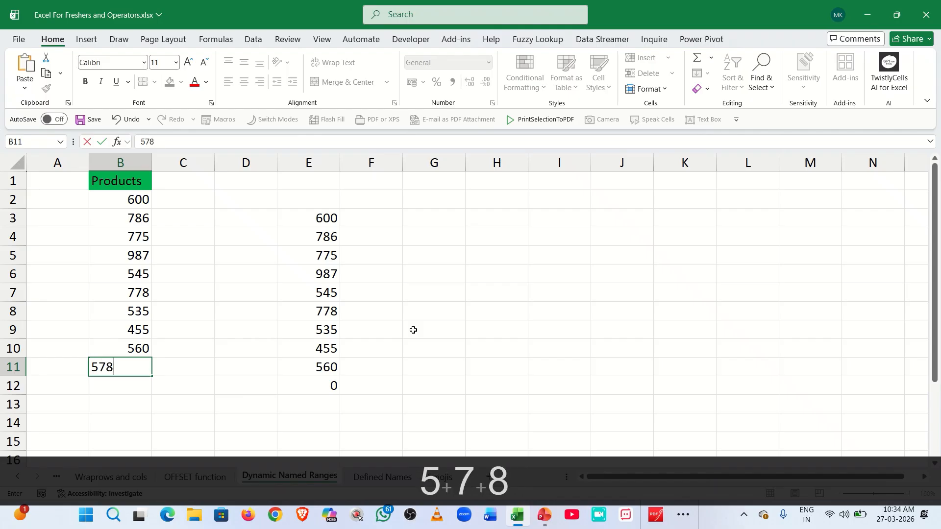
{"action": "key", "text": "Return"}
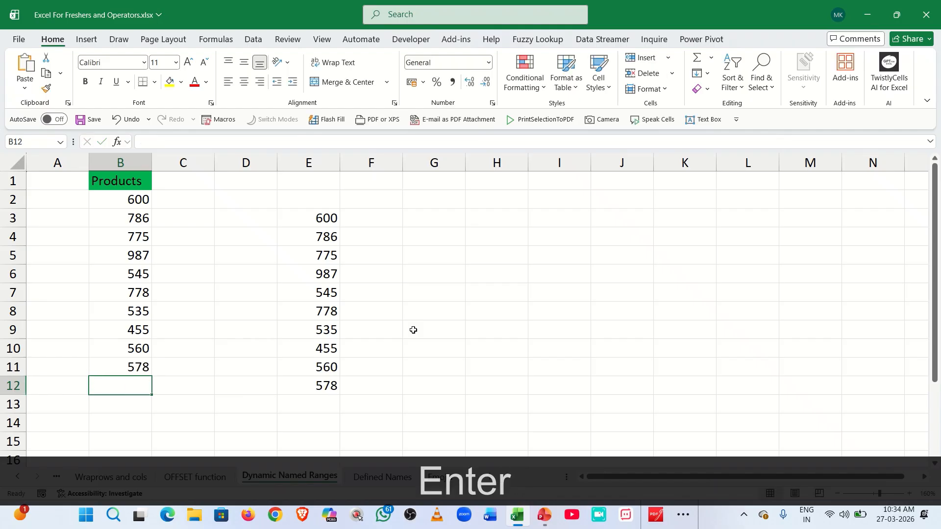
{"action": "type", "text": "556"}
{"action": "key", "text": "Return"}
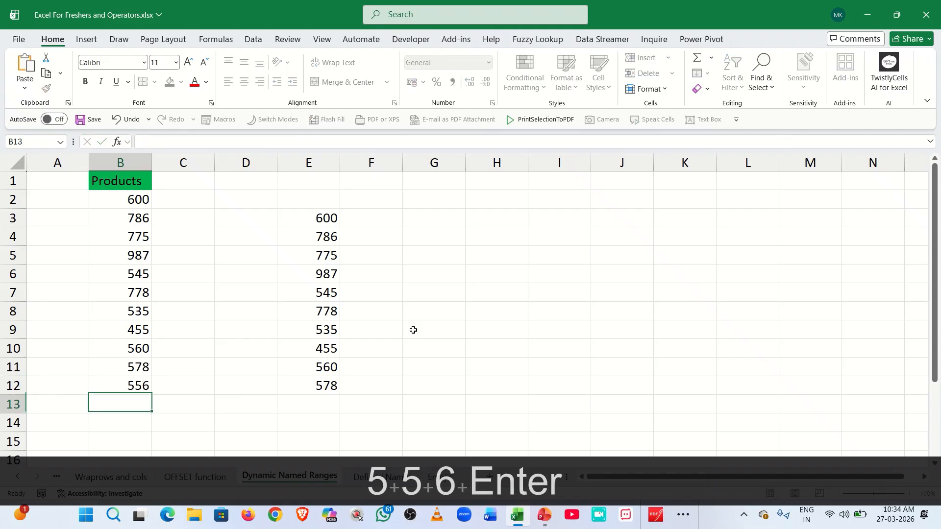
Delete the four added product values in B9:B12
{"action": "key", "text": "Up"}
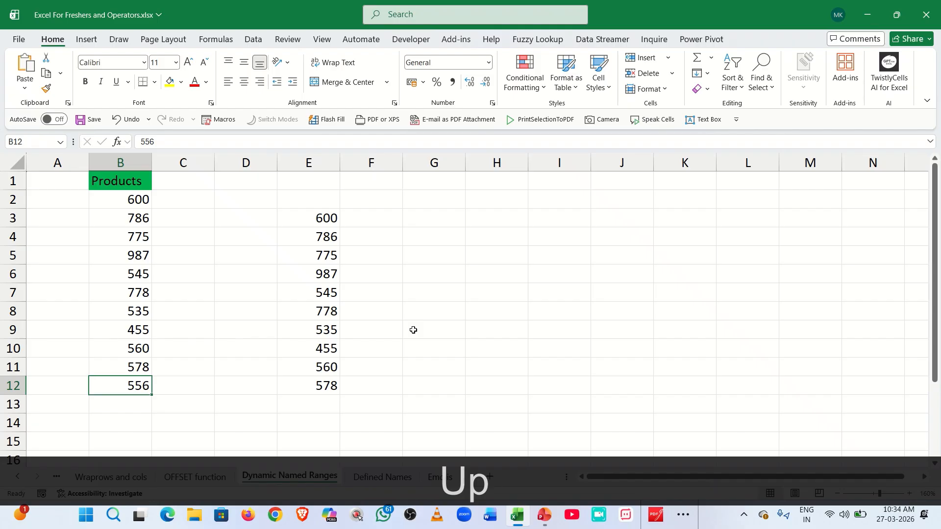
{"action": "key", "text": "shift+Up"}
{"action": "key", "text": "shift+Up"}
{"action": "key", "text": "shift+Up"}
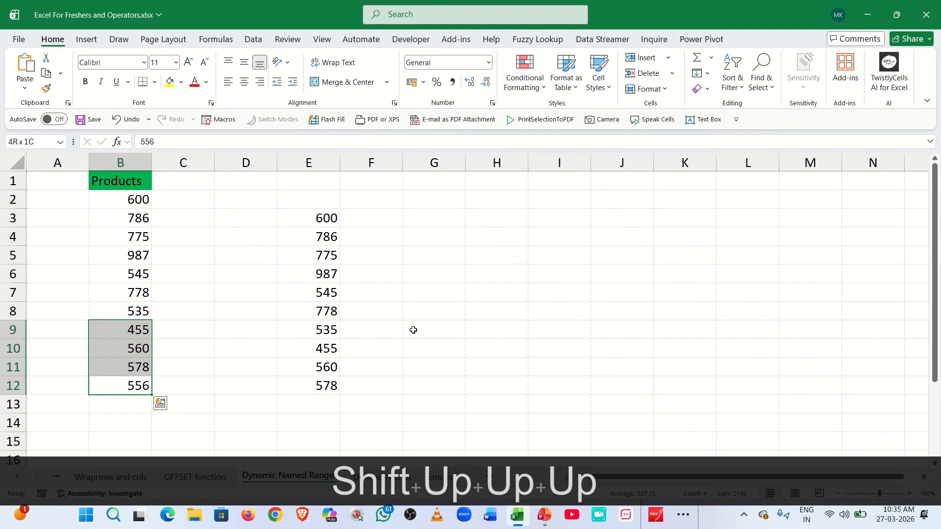
{"action": "key", "text": "Delete"}
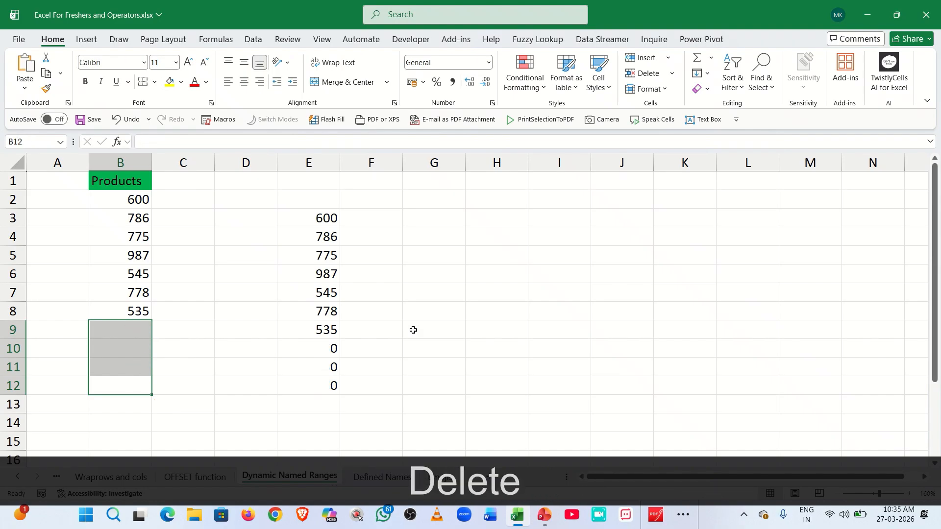
Replace the fixed height in E3's formula with a count of column B, making it =OFFSET($B$2,0,0,COUNTA($B:$B))
{"action": "left_click", "coordinate": [291, 214]}
{"action": "double_click", "coordinate": [291, 214]}
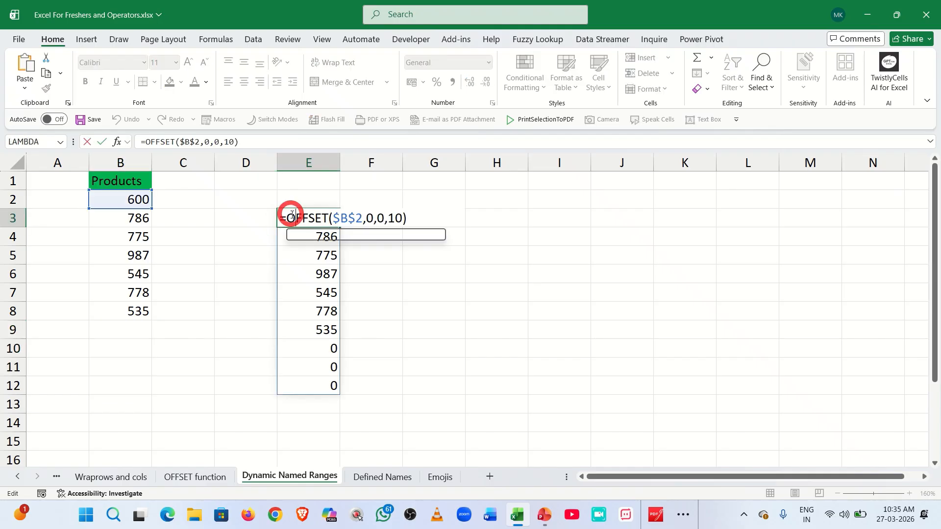
{"action": "double_click", "coordinate": [394, 219]}
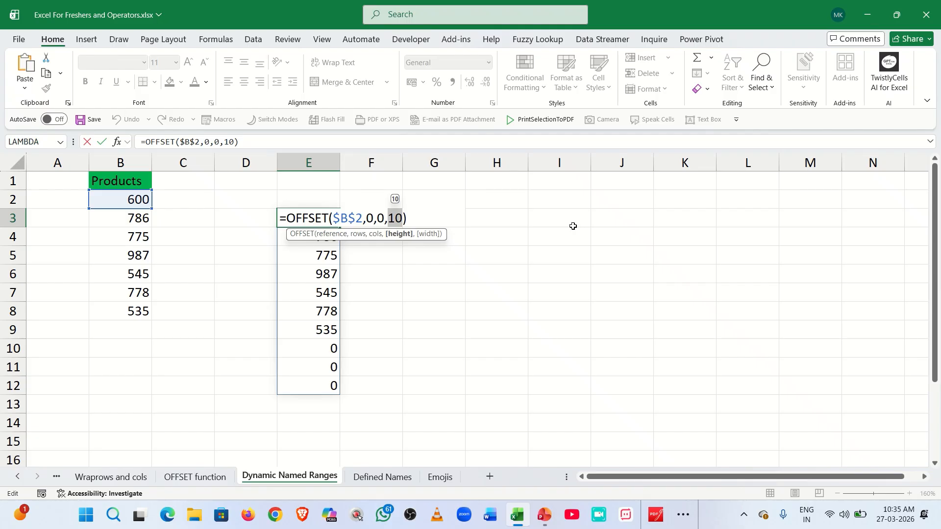
{"action": "key", "text": "BackSpace"}
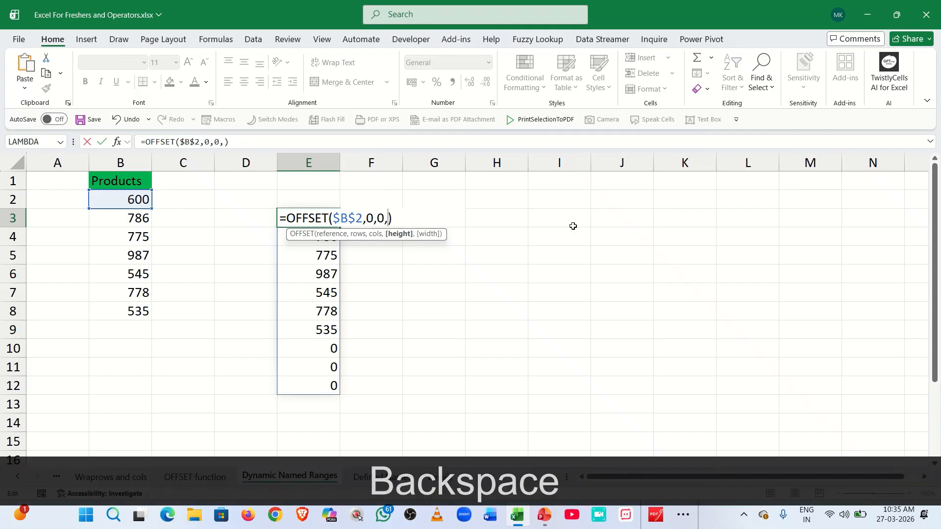
{"action": "key", "text": "Delete"}
{"action": "type", "text": "co"}
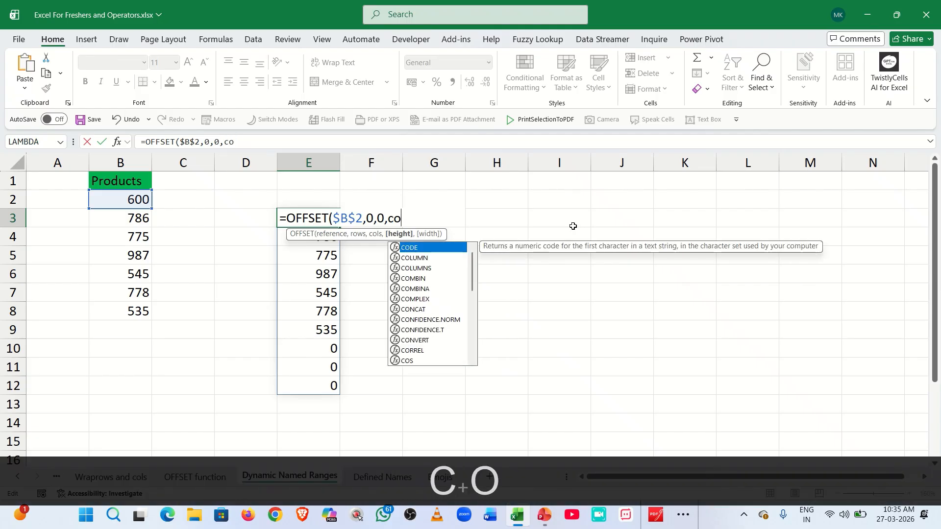
{"action": "type", "text": "unt"}
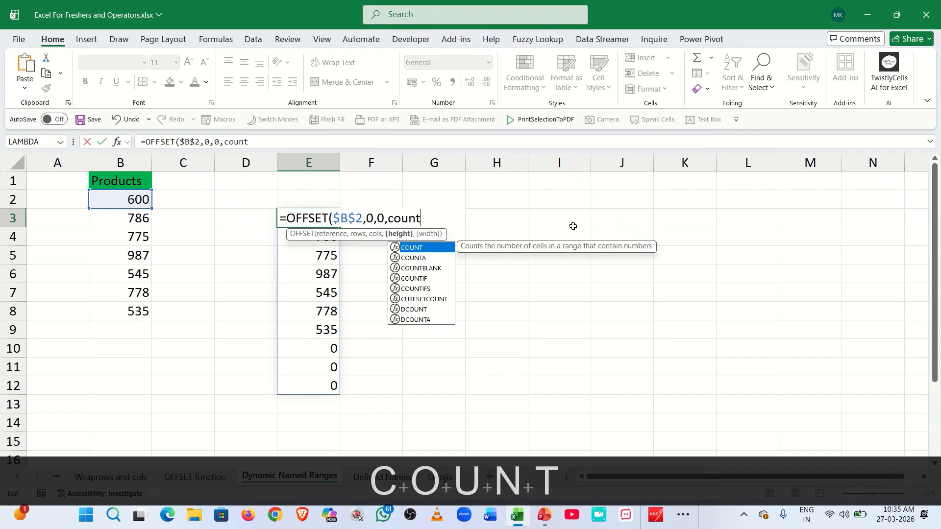
{"action": "type", "text": "a"}
{"action": "key", "text": "Tab"}
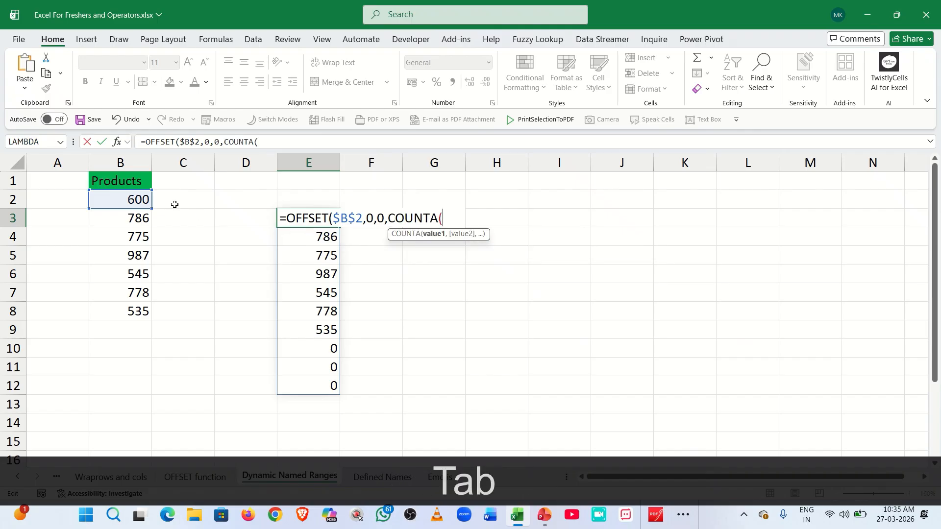
{"action": "left_click", "coordinate": [126, 159]}
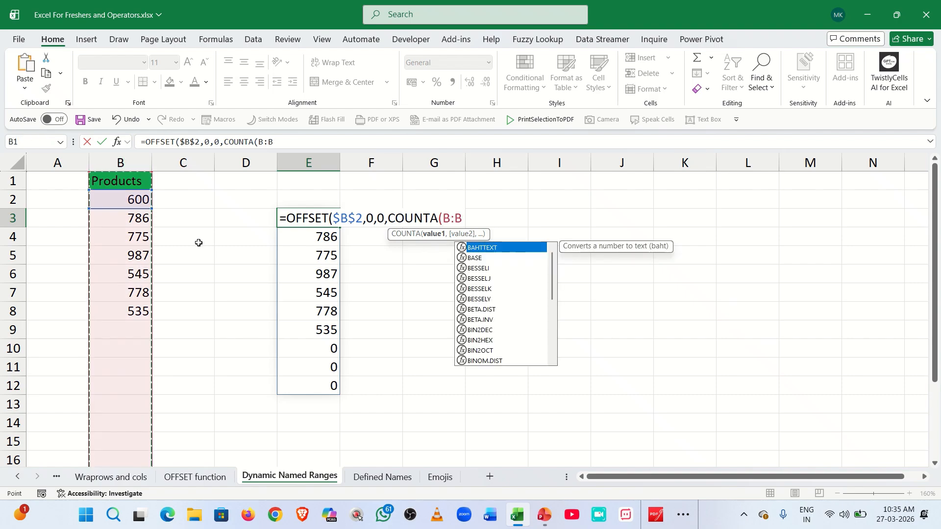
{"action": "key", "text": "F4"}
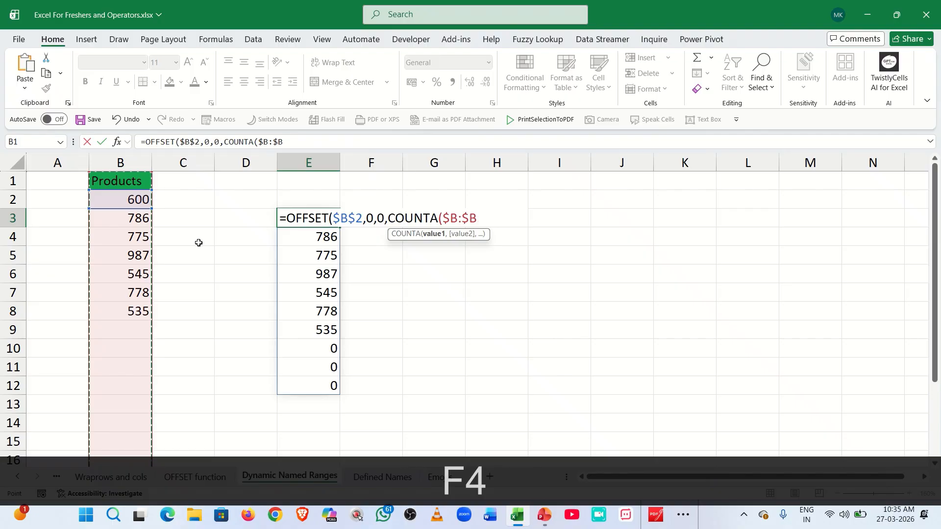
{"action": "key", "text": "shift"}
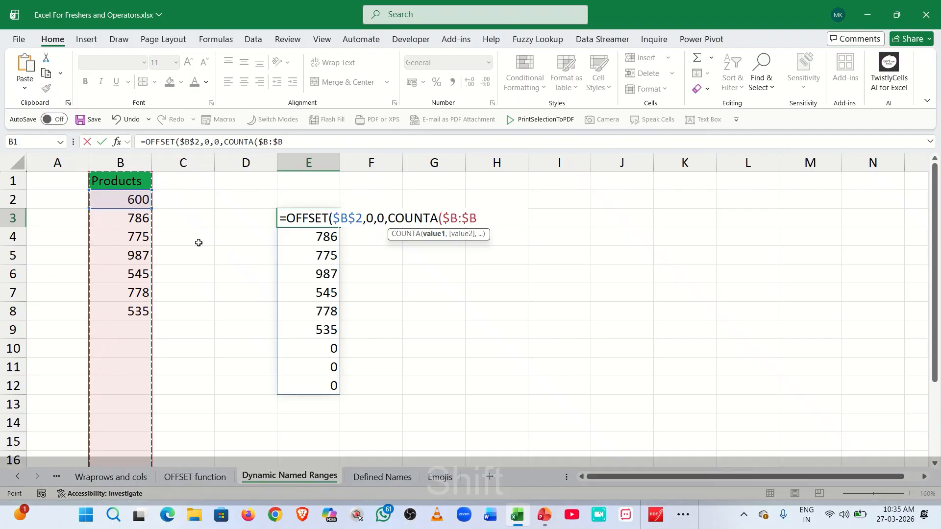
{"action": "type", "text": ")"}
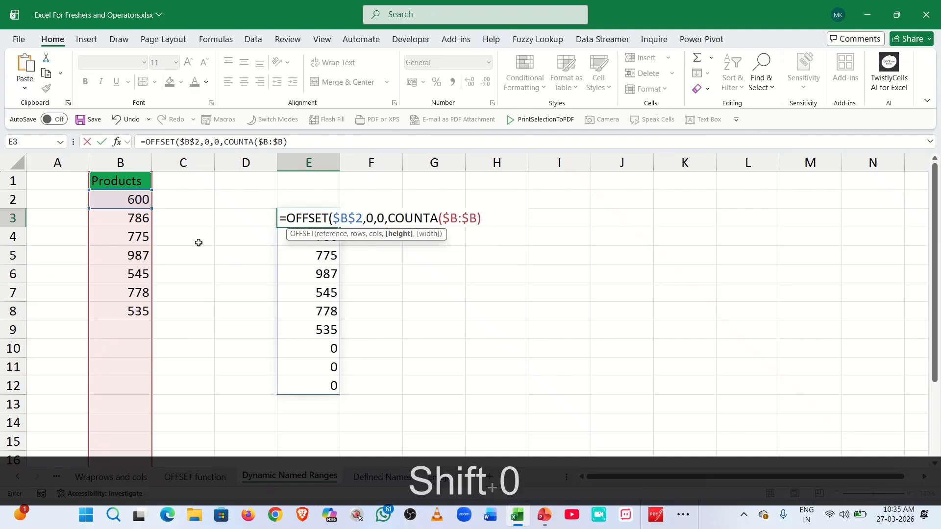
{"action": "type", "text": ")"}
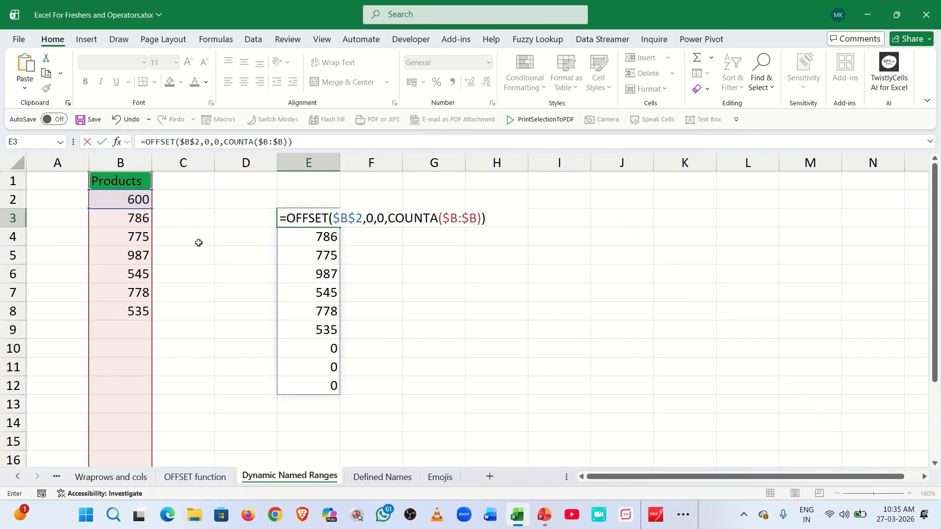
{"action": "key", "text": "Return"}
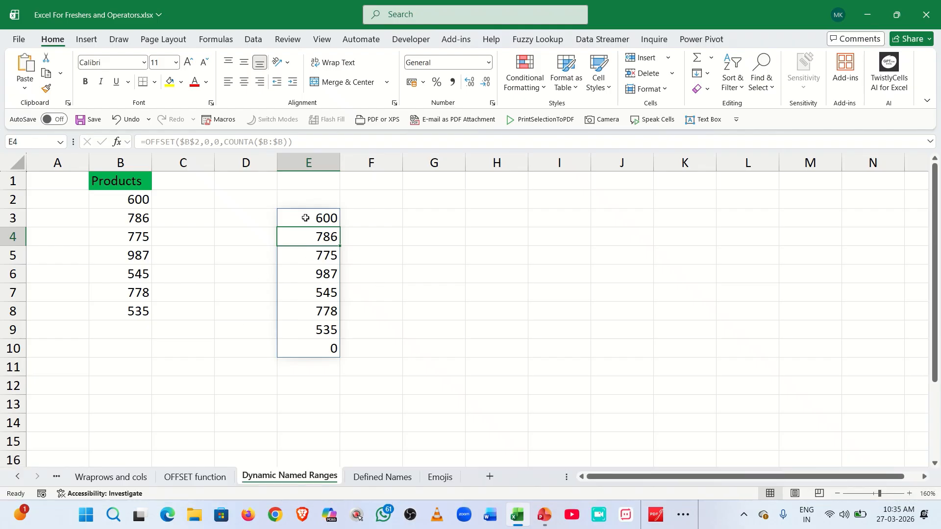
Subtract 1 from the COUNTA height in E3's formula to exclude the header, making it =OFFSET($B$2,0,0,COUNTA($B:$B)-1)
{"action": "left_click", "coordinate": [307, 344]}
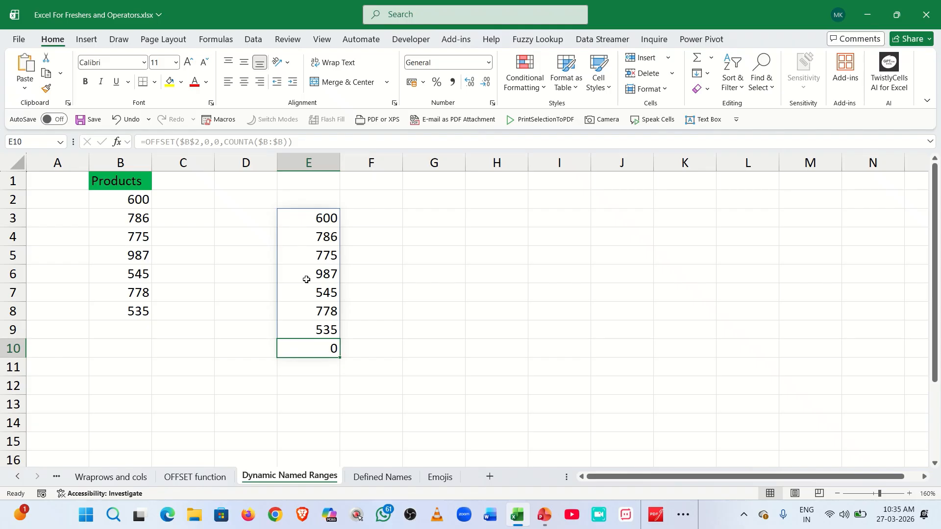
{"action": "double_click", "coordinate": [297, 211]}
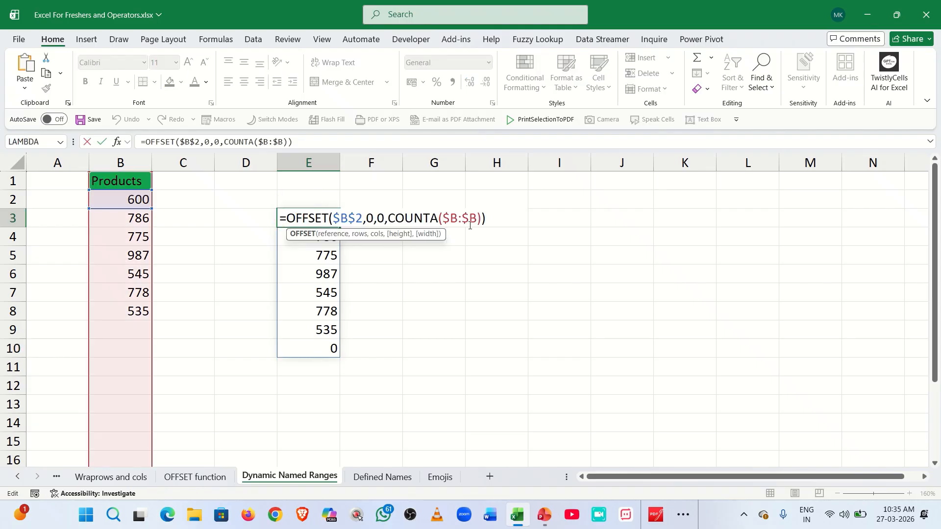
{"action": "key", "text": "Return"}
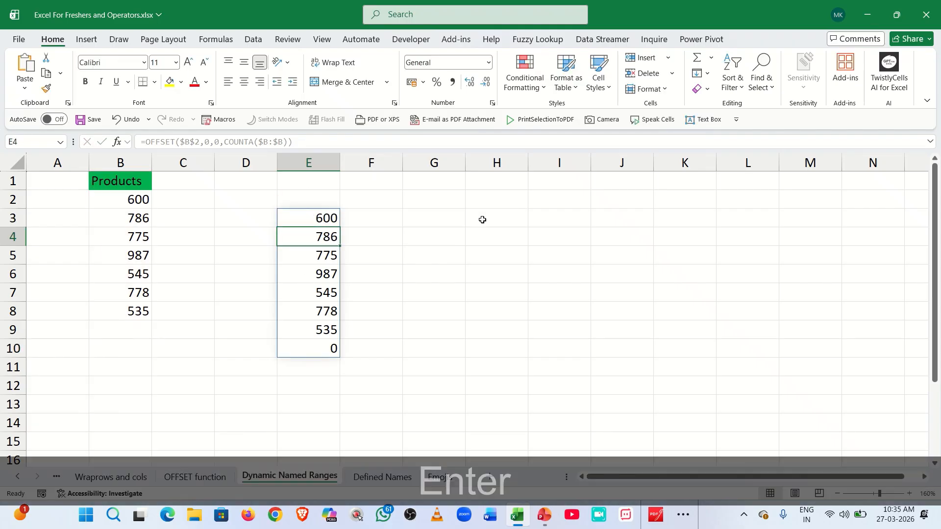
{"action": "left_click", "coordinate": [140, 189]}
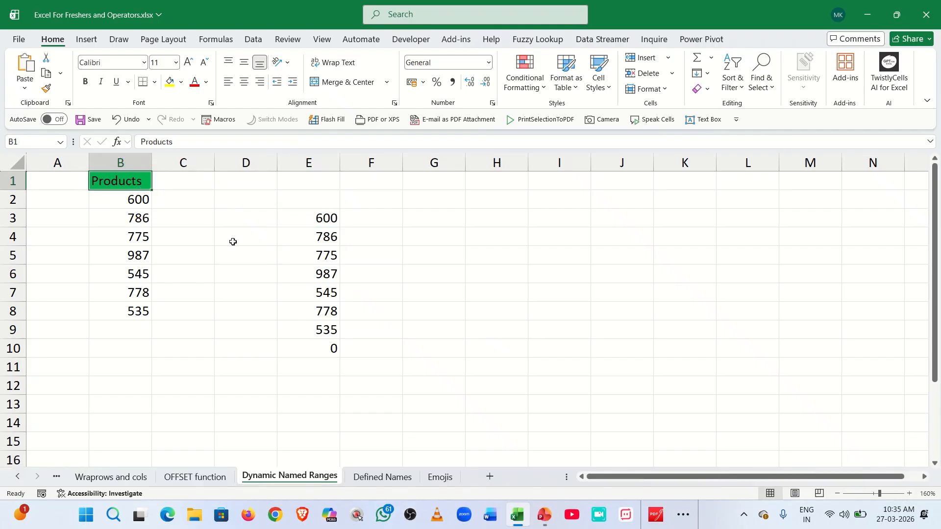
{"action": "double_click", "coordinate": [291, 223]}
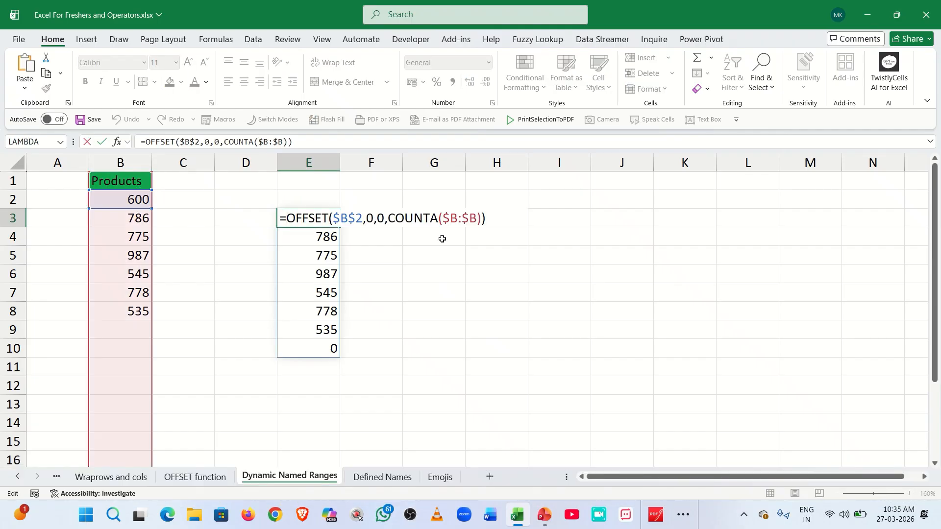
{"action": "left_click", "coordinate": [483, 219]}
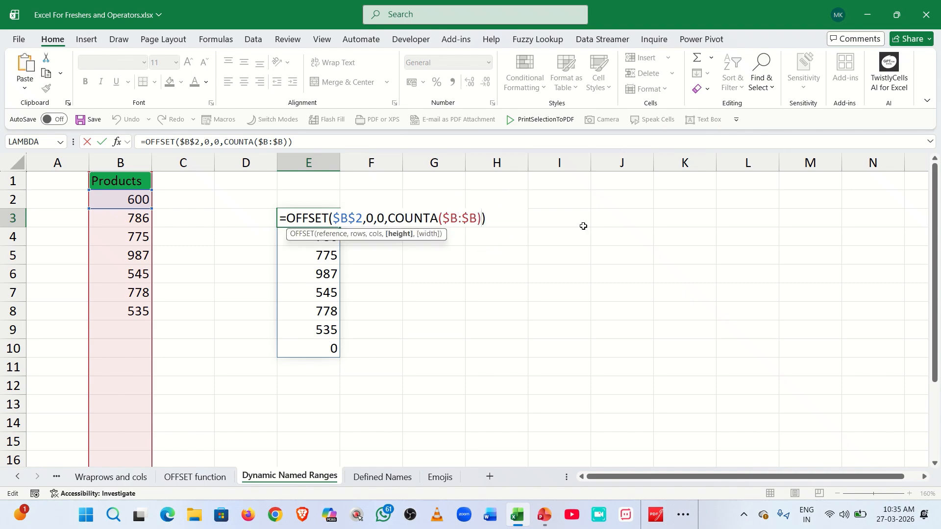
{"action": "type", "text": "-1"}
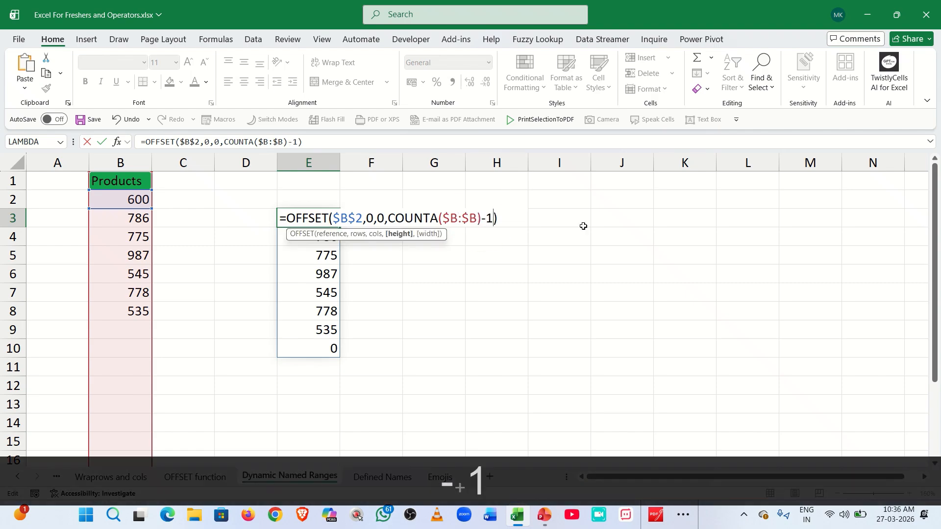
{"action": "key", "text": "Return"}
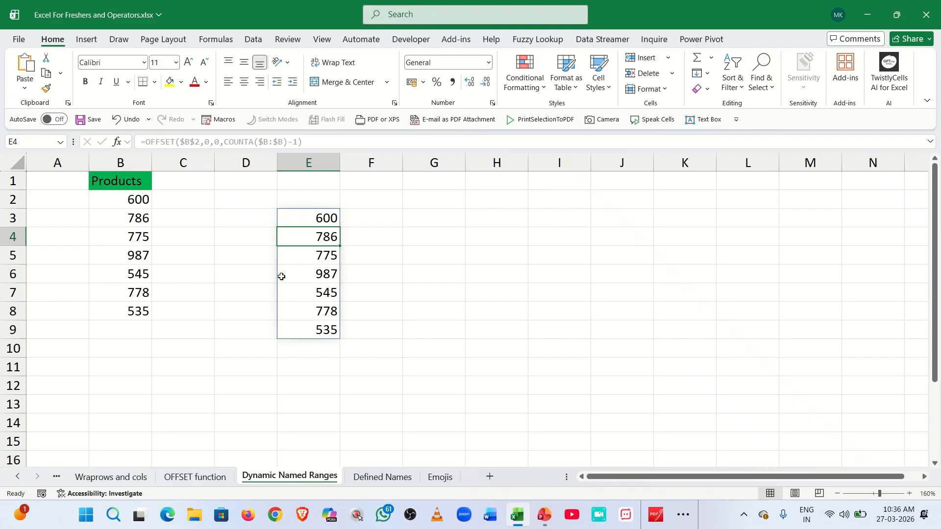
Copy the full text of E3's OFFSET formula and leave the cell without changing it
{"action": "left_click", "coordinate": [311, 219]}
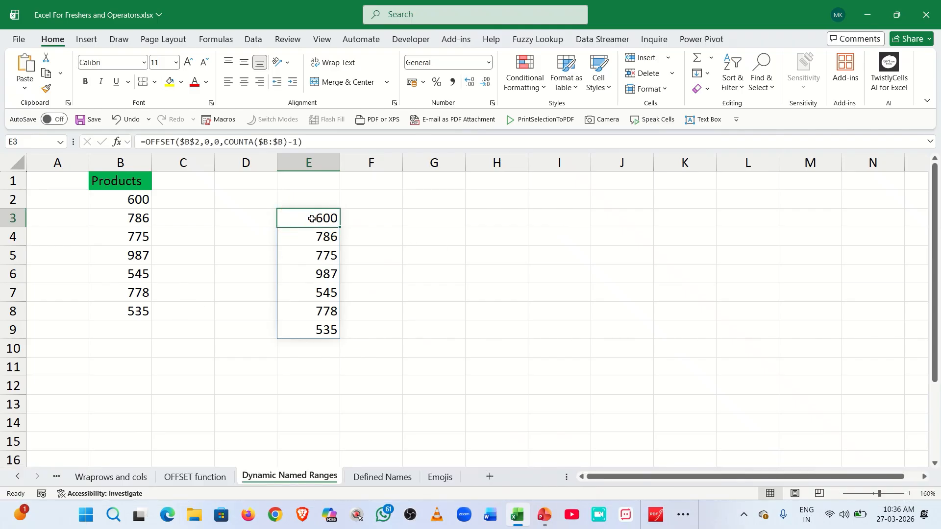
{"action": "left_click", "coordinate": [139, 143]}
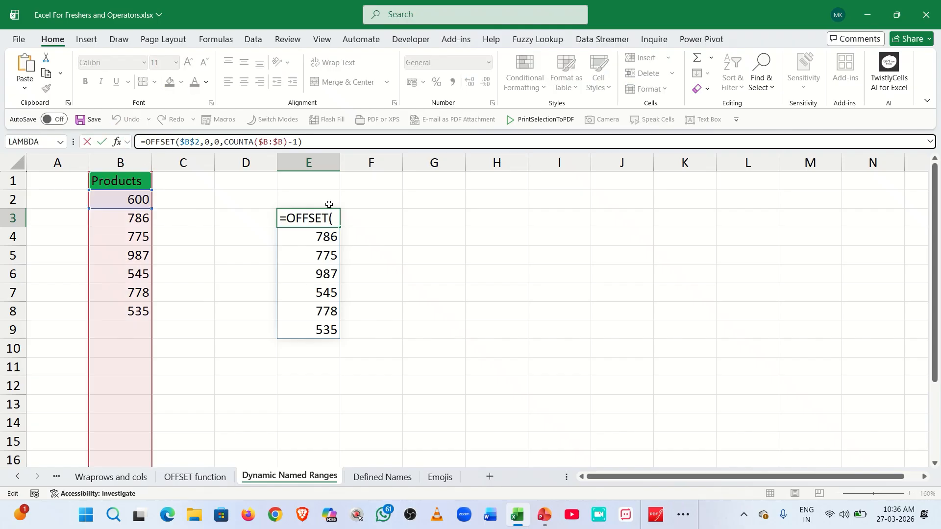
{"action": "key", "text": "shift+Right"}
{"action": "key", "text": "shift+Right"}
{"action": "key", "text": "shift+Right"}
{"action": "key", "text": "shift+Right"}
{"action": "key", "text": "shift+Right"}
{"action": "key", "text": "shift+Right"}
{"action": "key", "text": "shift+Right"}
{"action": "key", "text": "shift+Right"}
{"action": "key", "text": "shift+Right"}
{"action": "key", "text": "shift+Right"}
{"action": "key", "text": "shift+Right"}
{"action": "key", "text": "shift+Right"}
{"action": "key", "text": "shift+Right"}
{"action": "key", "text": "shift+Right"}
{"action": "key", "text": "shift+Right"}
{"action": "key", "text": "shift+Right"}
{"action": "key", "text": "shift+Right"}
{"action": "key", "text": "shift+Right"}
{"action": "key", "text": "shift+Right"}
{"action": "key", "text": "shift+Right"}
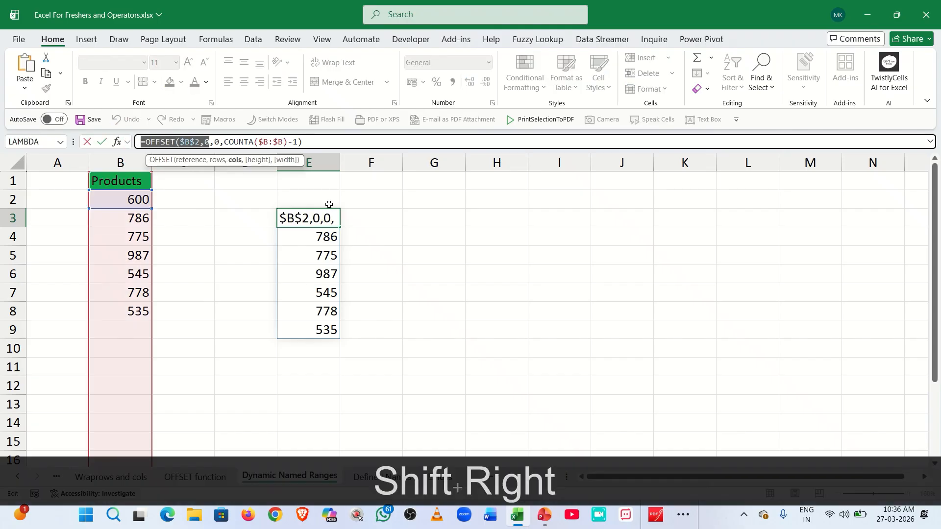
{"action": "key", "text": "shift+Right"}
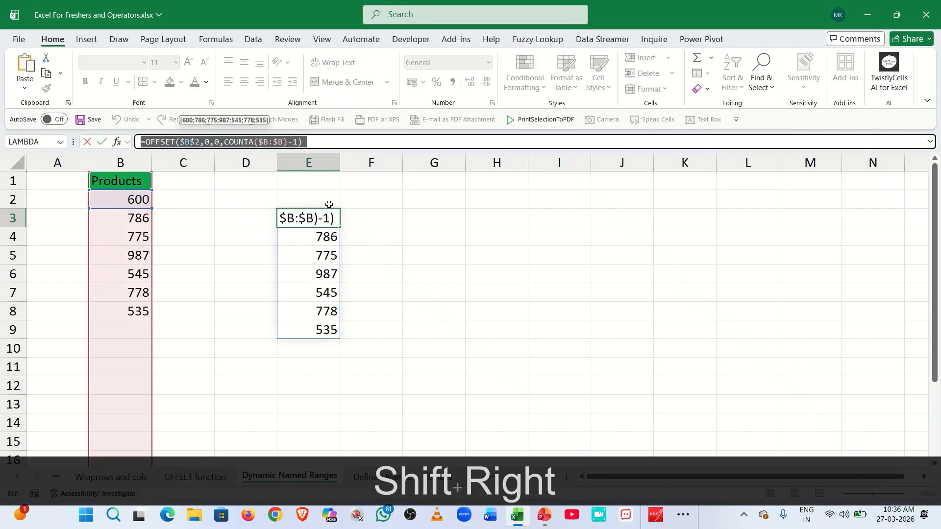
{"action": "key", "text": "shift+Left"}
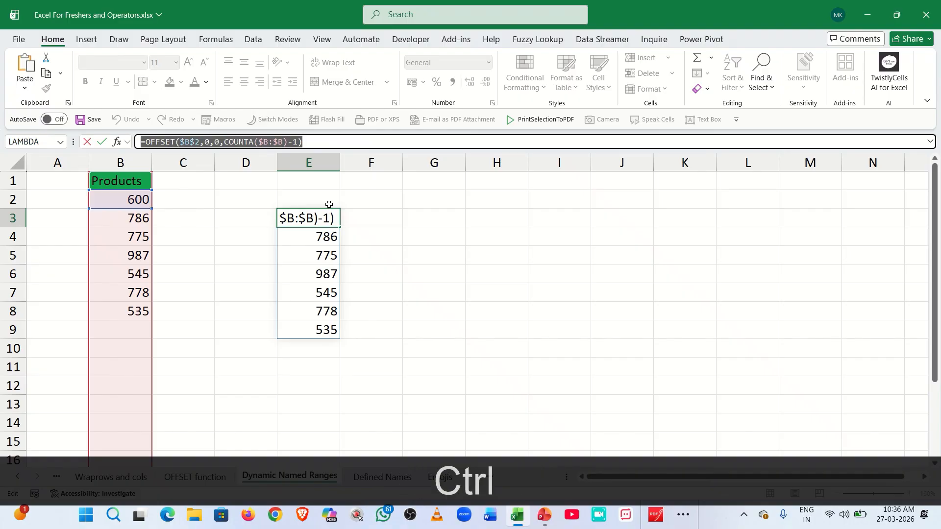
{"action": "key", "text": "ctrl+c"}
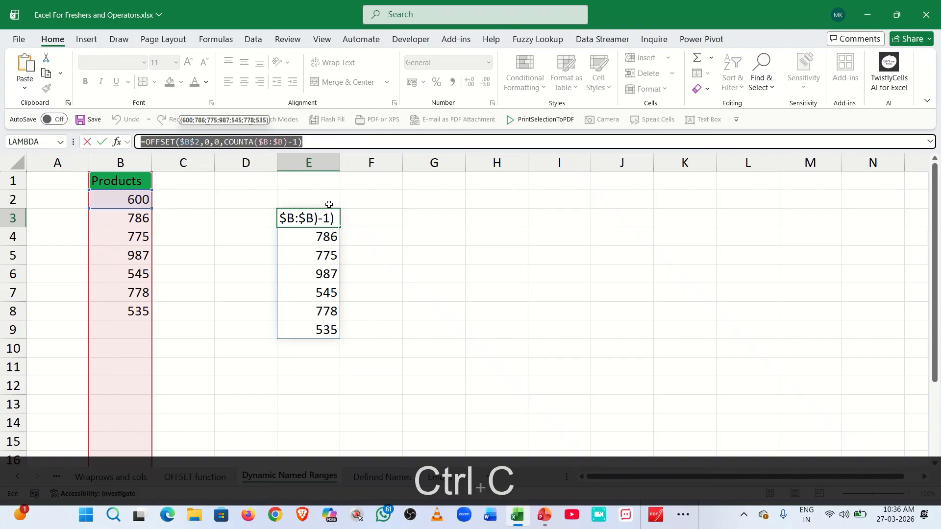
{"action": "key", "text": "Escape"}
From cell G3, start defining a new workbook name and replace its reference with the copied formula =OFFSET($B$2,0,0,COUNTA($B:$B)-1)
{"action": "left_click", "coordinate": [426, 223]}
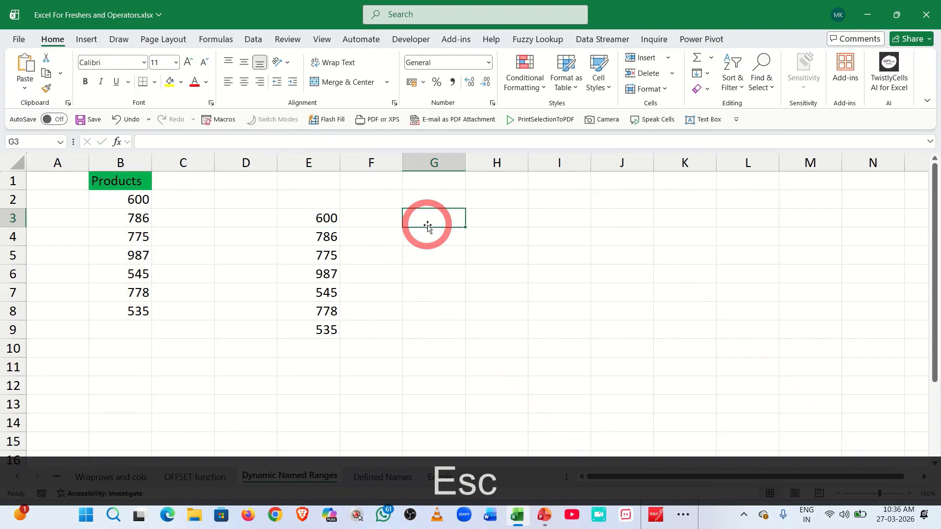
{"action": "left_click", "coordinate": [216, 40]}
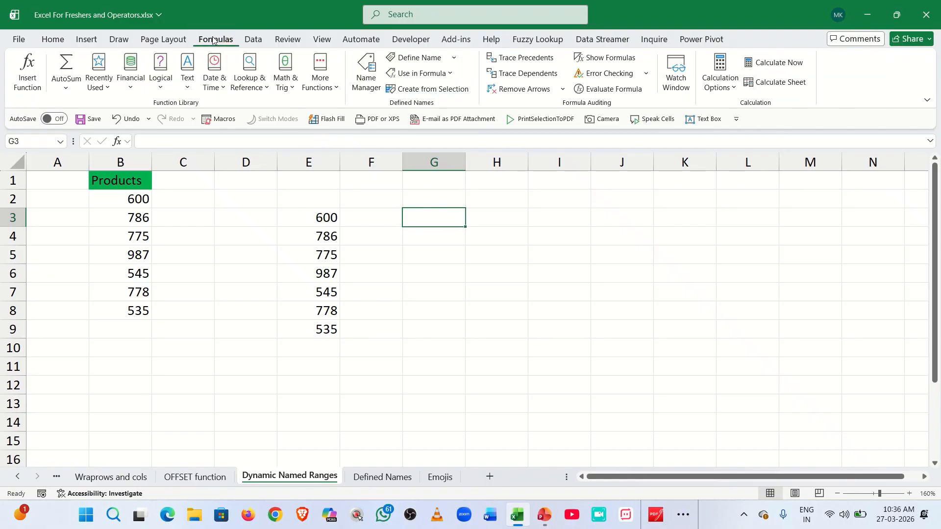
{"action": "left_click", "coordinate": [412, 56]}
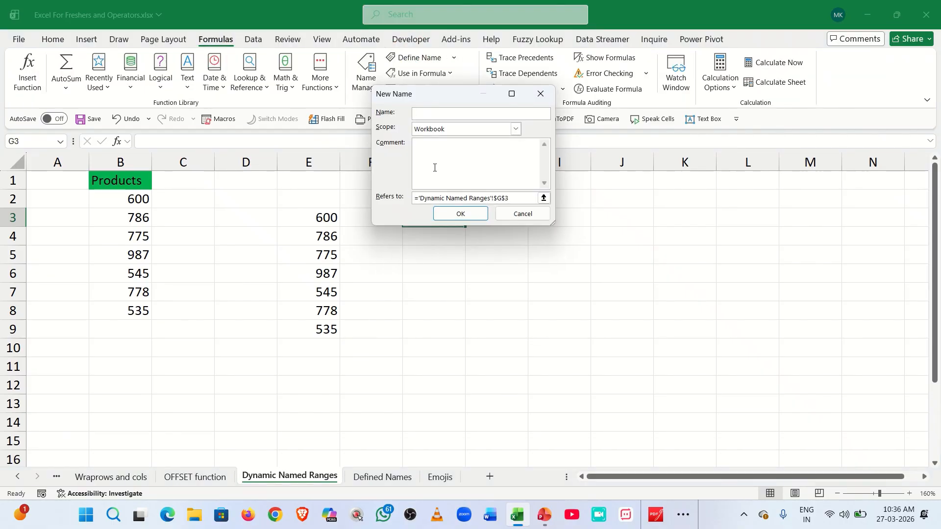
{"action": "left_click", "coordinate": [518, 200]}
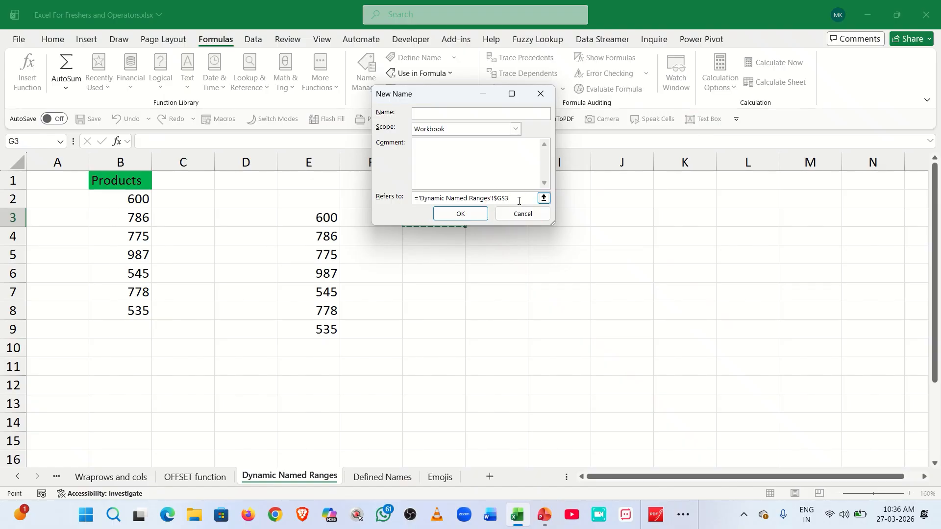
{"action": "key", "text": "BackSpace"}
{"action": "key", "text": "BackSpace"}
{"action": "key", "text": "BackSpace"}
{"action": "key", "text": "BackSpace"}
{"action": "key", "text": "BackSpace"}
{"action": "key", "text": "BackSpace"}
{"action": "key", "text": "BackSpace"}
{"action": "key", "text": "BackSpace"}
{"action": "key", "text": "BackSpace"}
{"action": "key", "text": "BackSpace"}
{"action": "key", "text": "BackSpace"}
{"action": "key", "text": "BackSpace"}
{"action": "key", "text": "BackSpace"}
{"action": "key", "text": "BackSpace"}
{"action": "key", "text": "BackSpace"}
{"action": "key", "text": "BackSpace"}
{"action": "key", "text": "BackSpace"}
{"action": "key", "text": "BackSpace"}
{"action": "key", "text": "BackSpace"}
{"action": "key", "text": "BackSpace"}
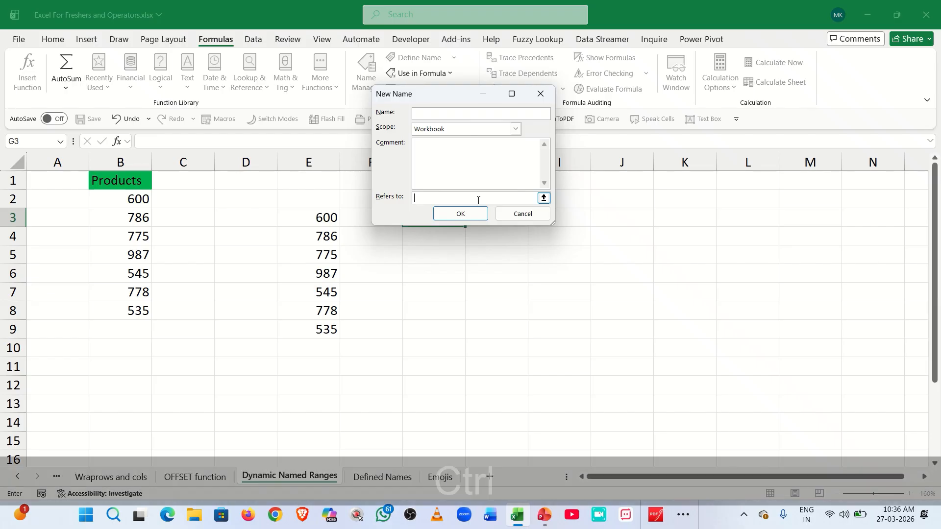
{"action": "key", "text": "ctrl+v"}
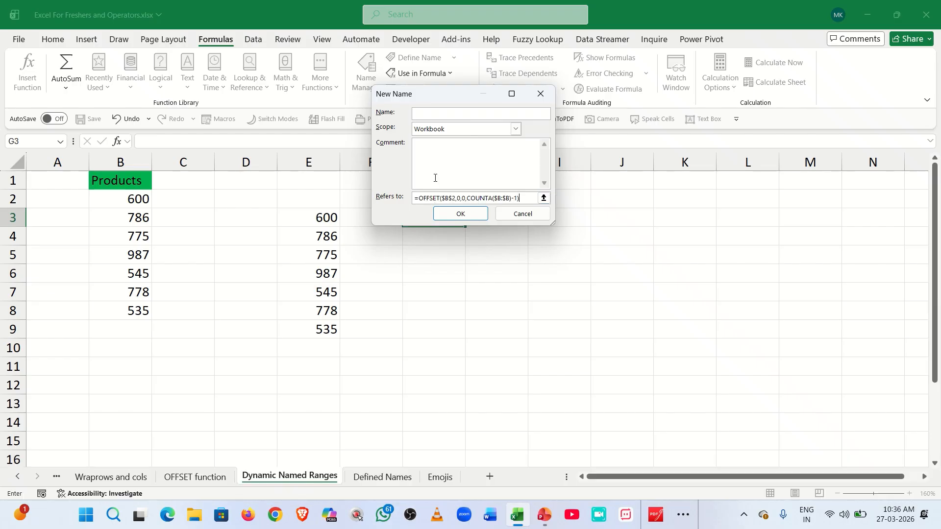
Name the new defined range Dynamic and save it
{"action": "left_click", "coordinate": [429, 113]}
{"action": "key", "text": "Caps_Lock"}
{"action": "type", "text": "D"}
{"action": "key", "text": "Caps_Lock"}
{"action": "type", "text": "y"}
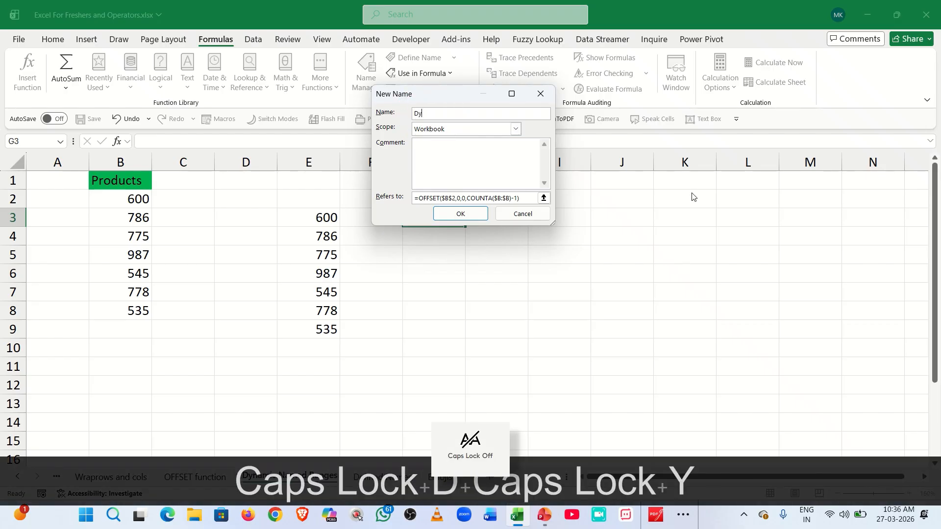
{"action": "type", "text": "namic"}
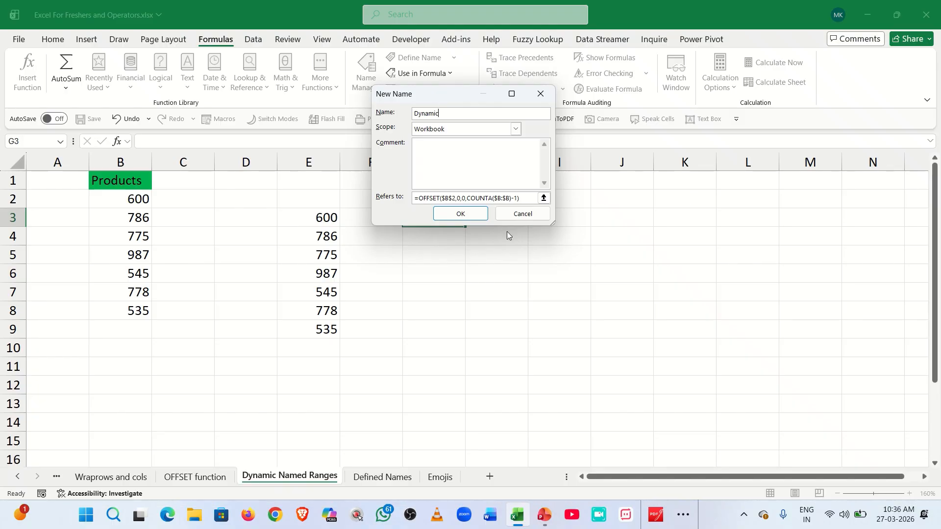
{"action": "left_click", "coordinate": [441, 214]}
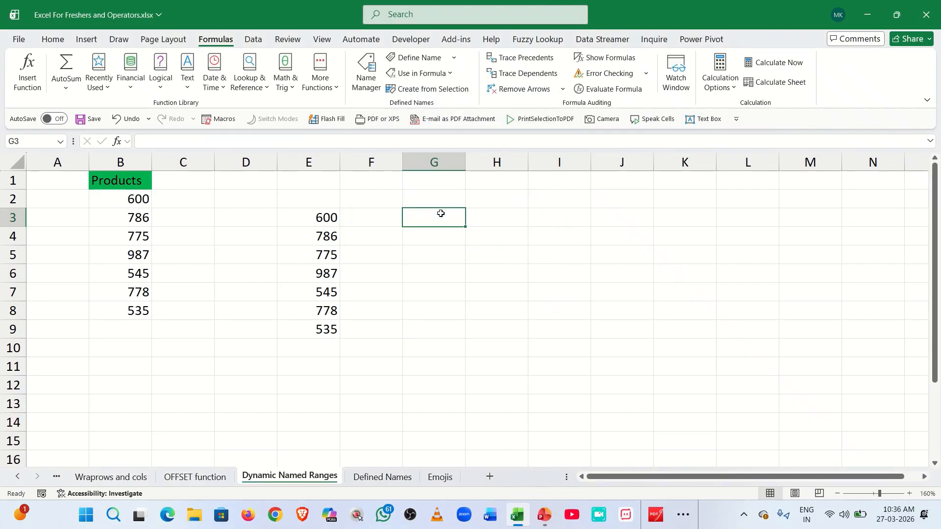
Enter =Dynamic in cell G3 to spill the named range
{"action": "left_click", "coordinate": [479, 212]}
{"action": "left_click", "coordinate": [439, 211]}
{"action": "type", "text": "="}
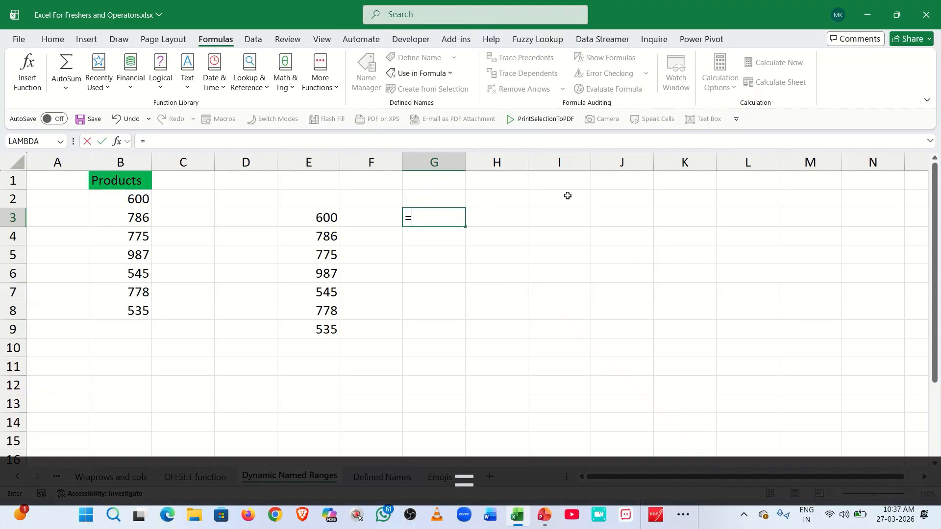
{"action": "type", "text": "dy"}
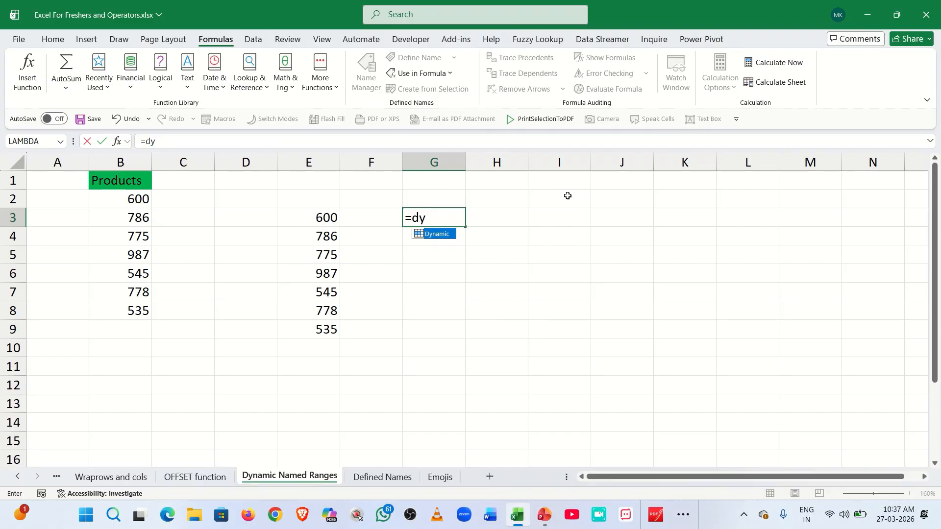
{"action": "key", "text": "Tab"}
{"action": "key", "text": "Return"}
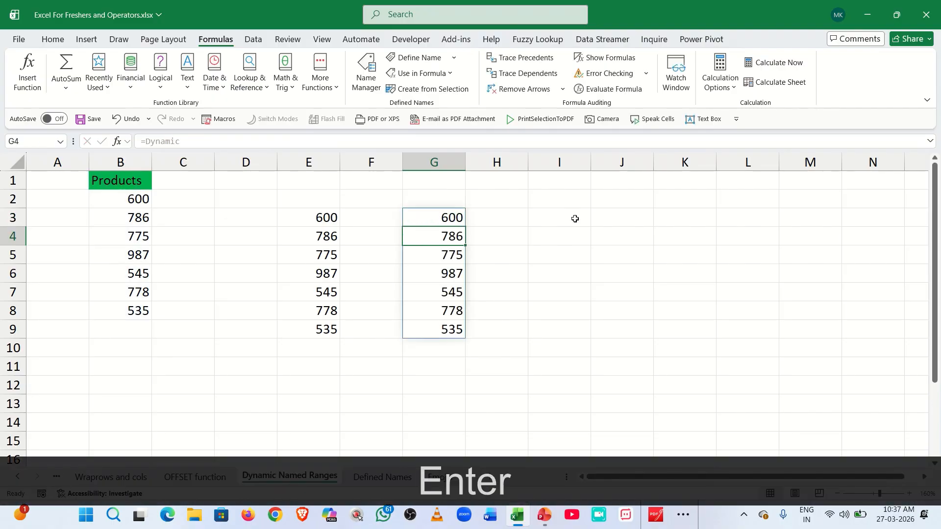
Enter a SUM of the named range Dynamic in cell I3
{"action": "left_click", "coordinate": [574, 218]}
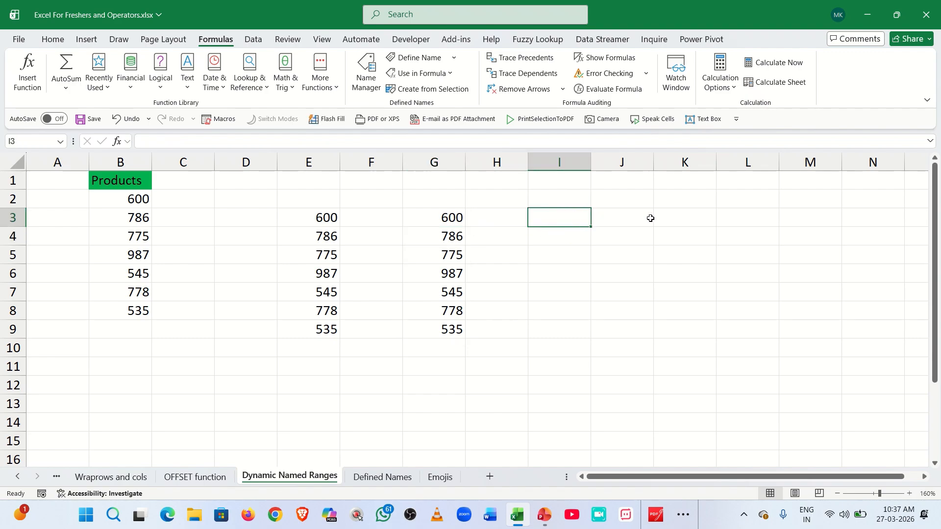
{"action": "type", "text": "=sum"}
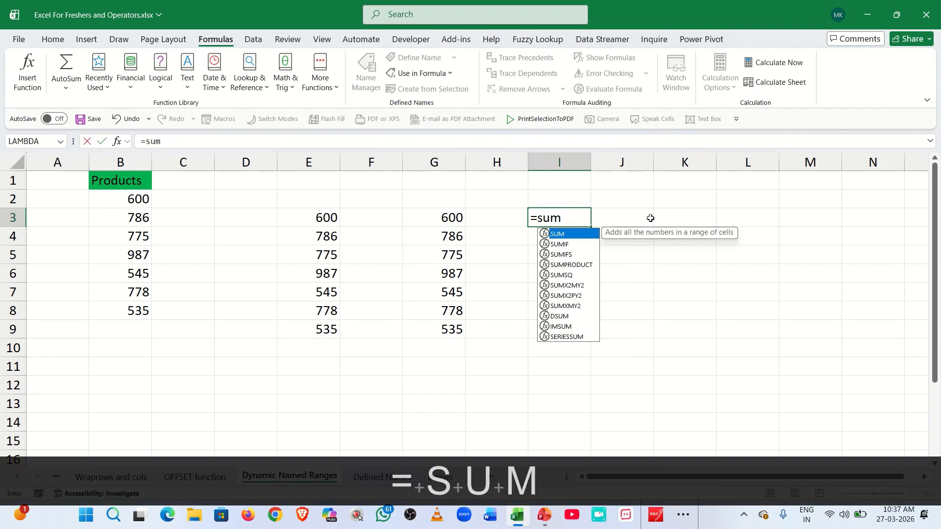
{"action": "key", "text": "Tab"}
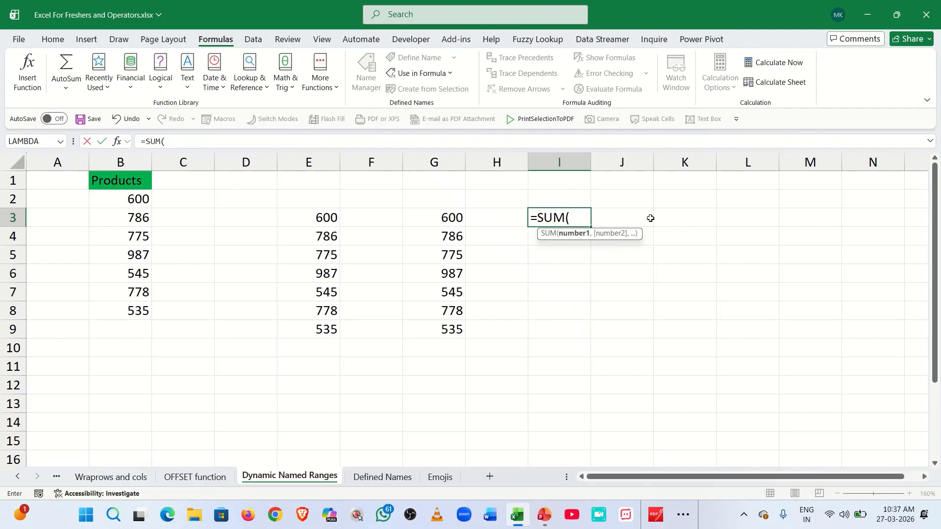
{"action": "type", "text": "dy"}
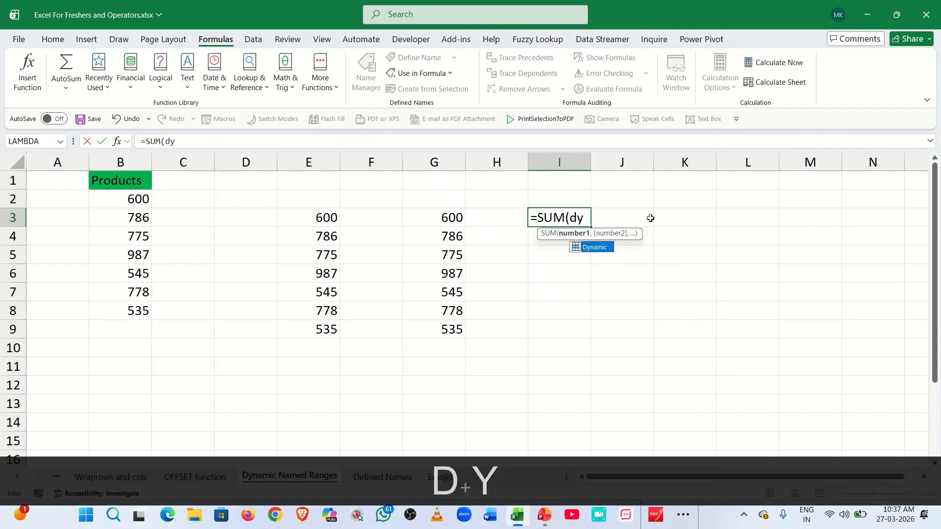
{"action": "key", "text": "Tab"}
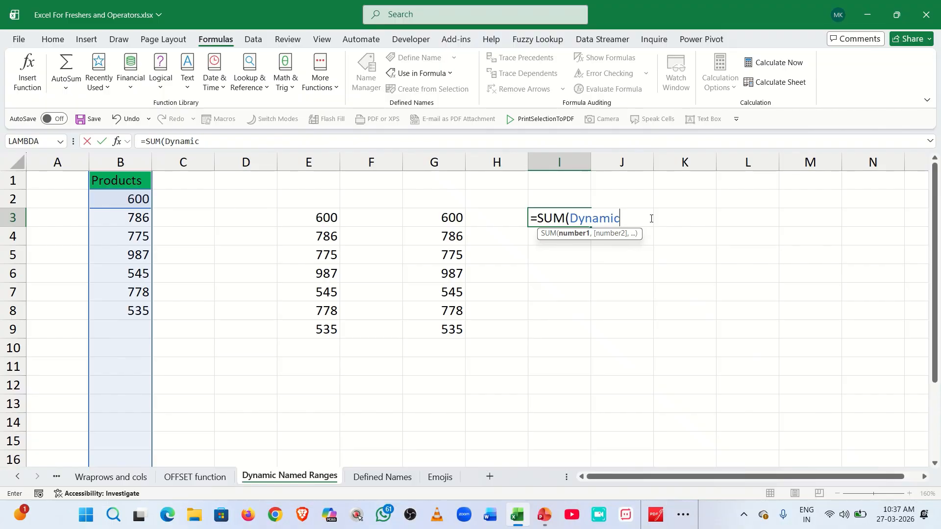
{"action": "key", "text": "Return"}
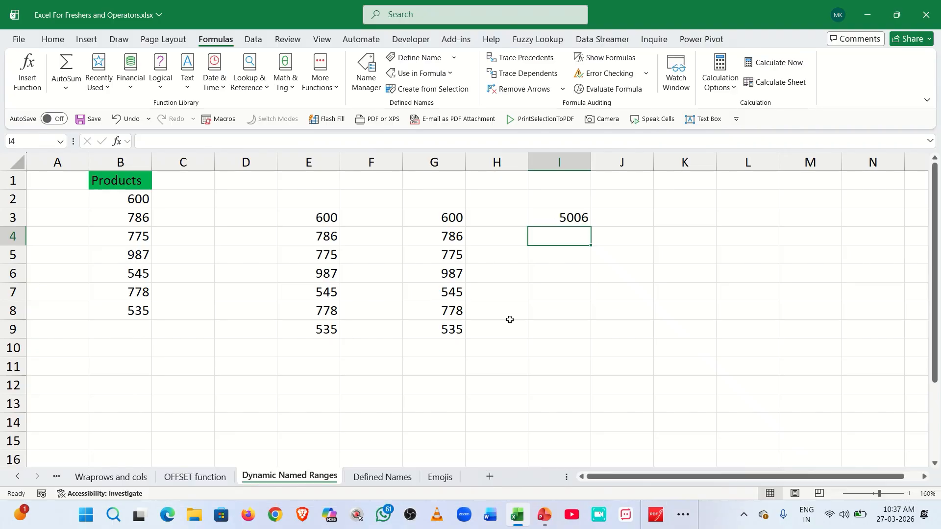
Add the value 455 to the Products list in cell B9
{"action": "left_click", "coordinate": [110, 332]}
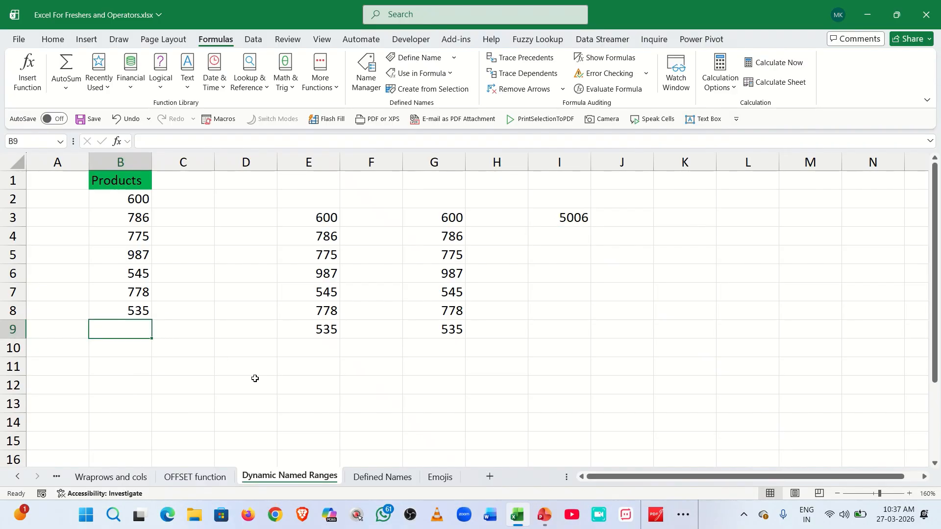
{"action": "type", "text": "455"}
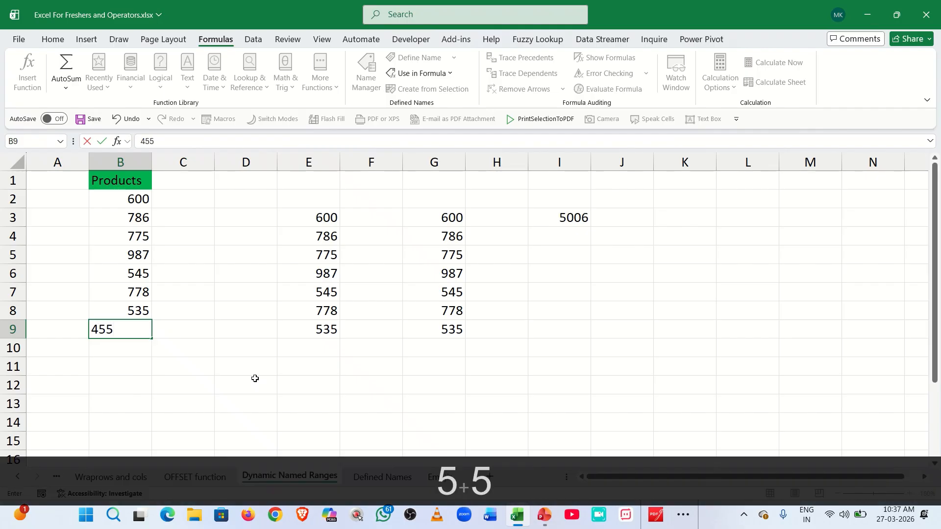
{"action": "key", "text": "Return"}
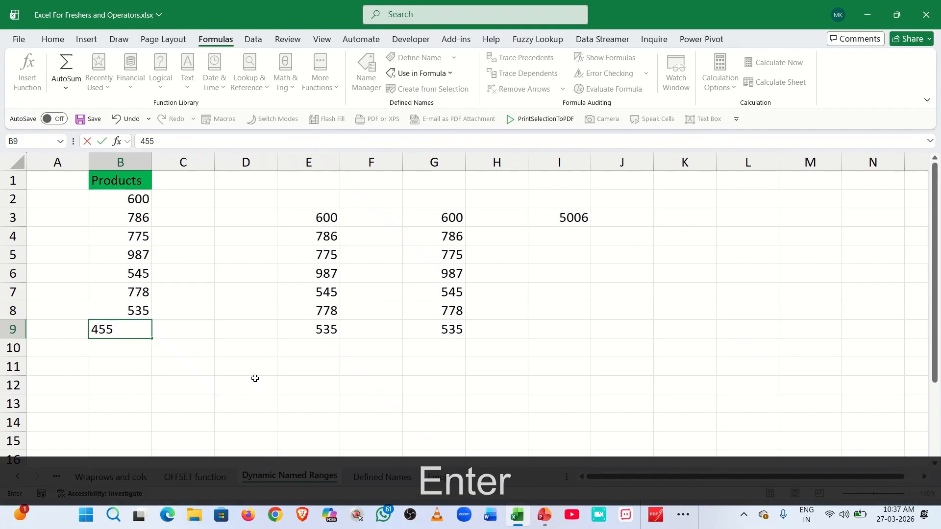
Extend the Products list with the values 667, 890, 778 and 667 in cells B10 to B13
{"action": "type", "text": "667"}
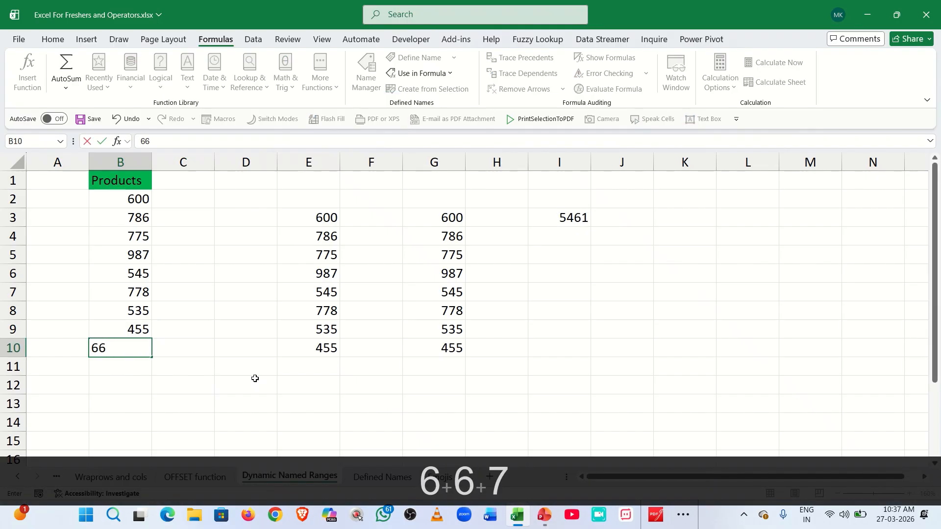
{"action": "key", "text": "Return"}
{"action": "type", "text": "890"}
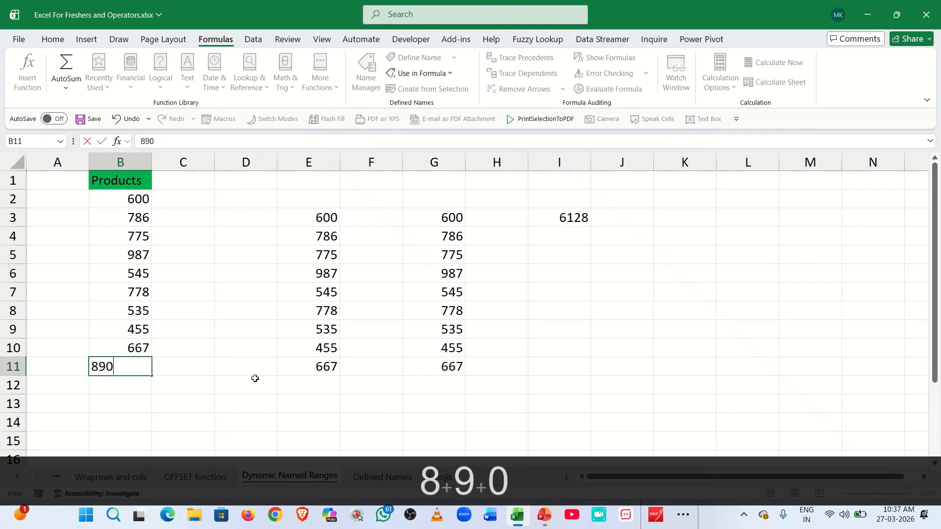
{"action": "key", "text": "Return"}
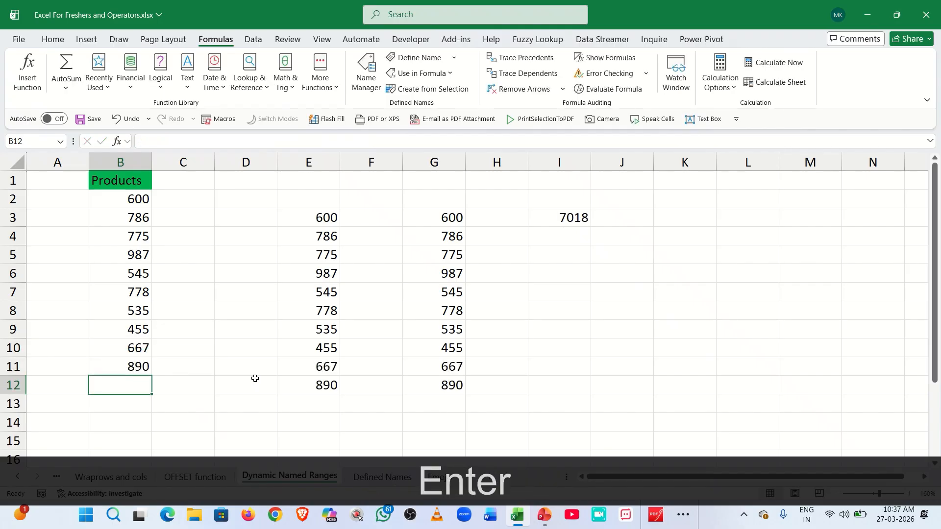
{"action": "type", "text": "778"}
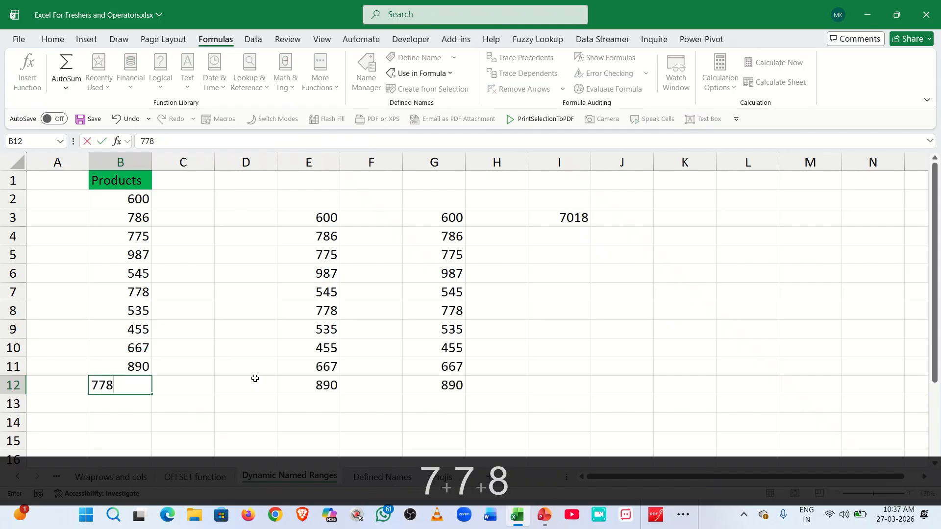
{"action": "key", "text": "Return"}
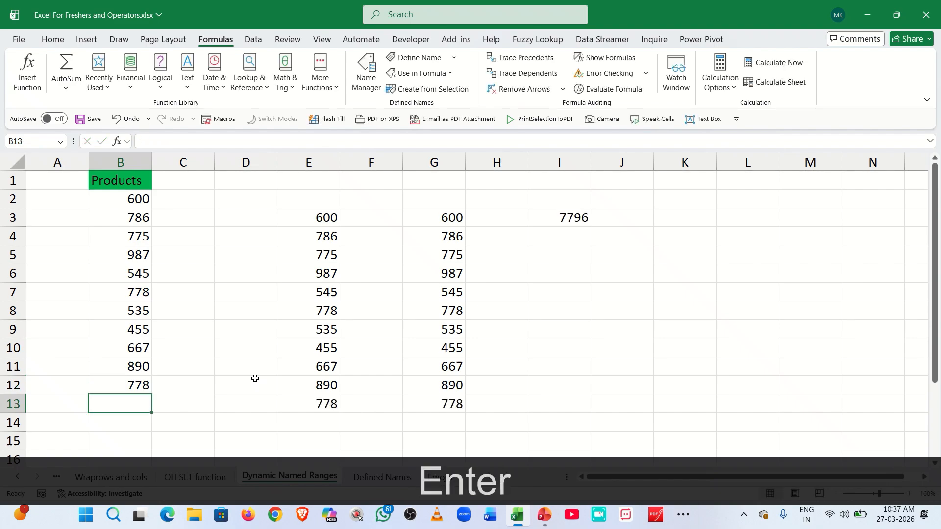
{"action": "type", "text": "667"}
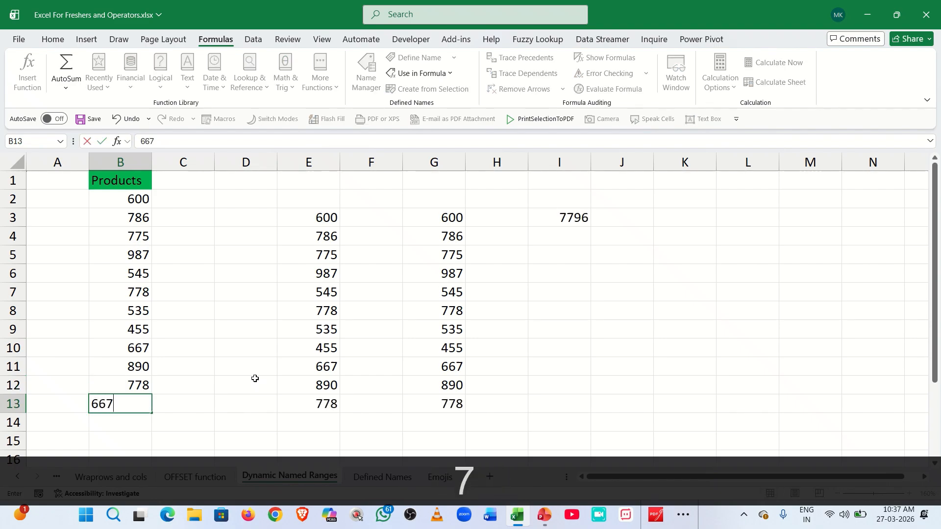
{"action": "key", "text": "Return"}
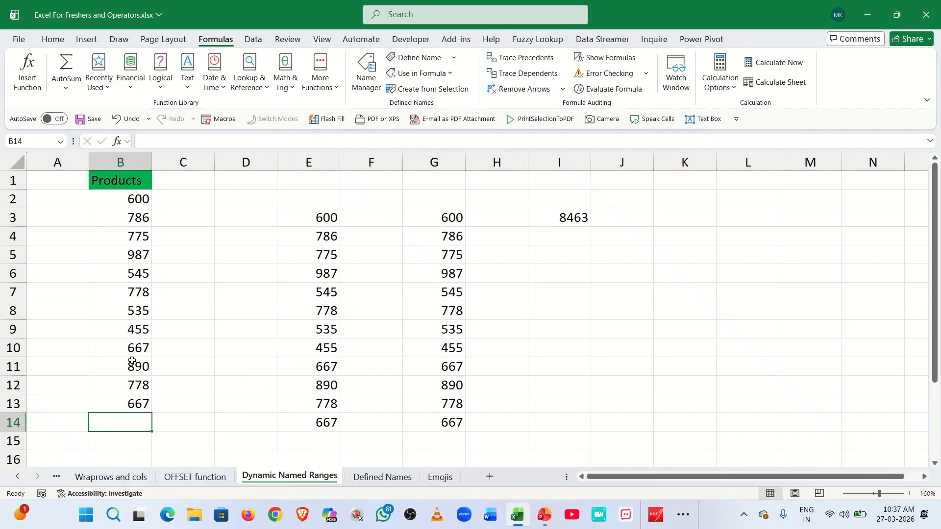
Clear the added values from cells B9 to B13 of the Products list
{"action": "left_click", "coordinate": [112, 326]}
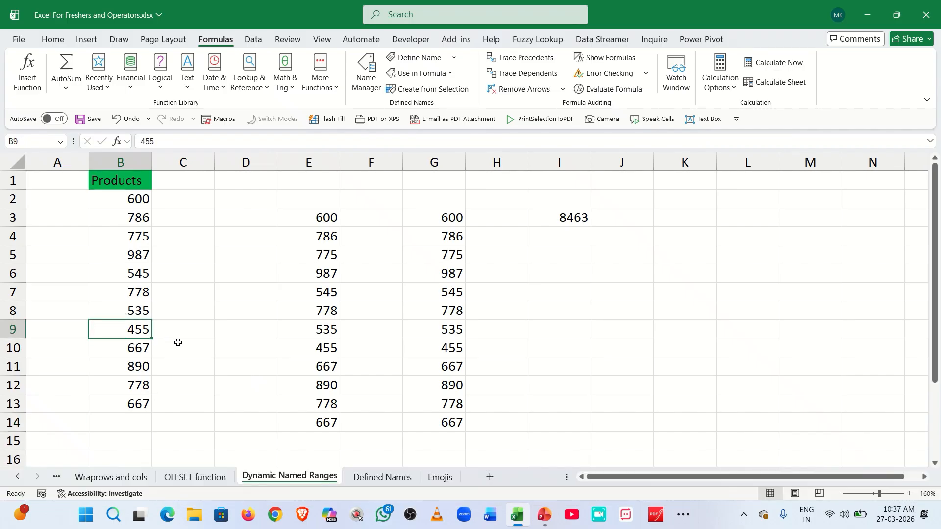
{"action": "key", "text": "shift+Down"}
{"action": "key", "text": "shift+Down"}
{"action": "key", "text": "shift+Down"}
{"action": "key", "text": "shift+Down"}
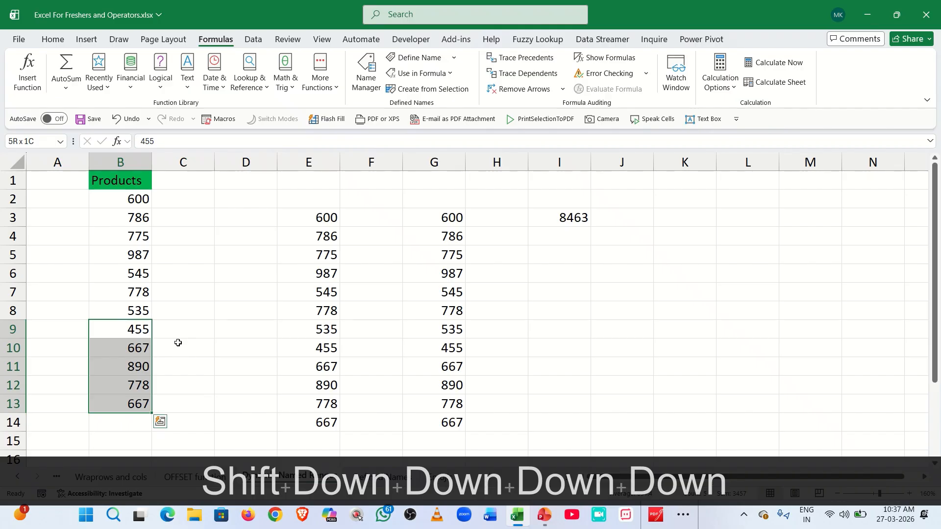
{"action": "key", "text": "Delete"}
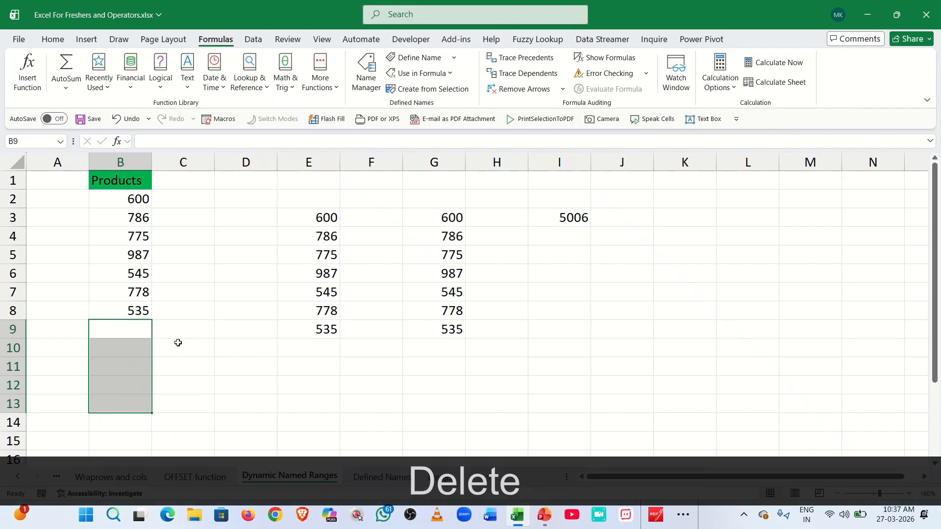
{"action": "left_click", "coordinate": [230, 335]}
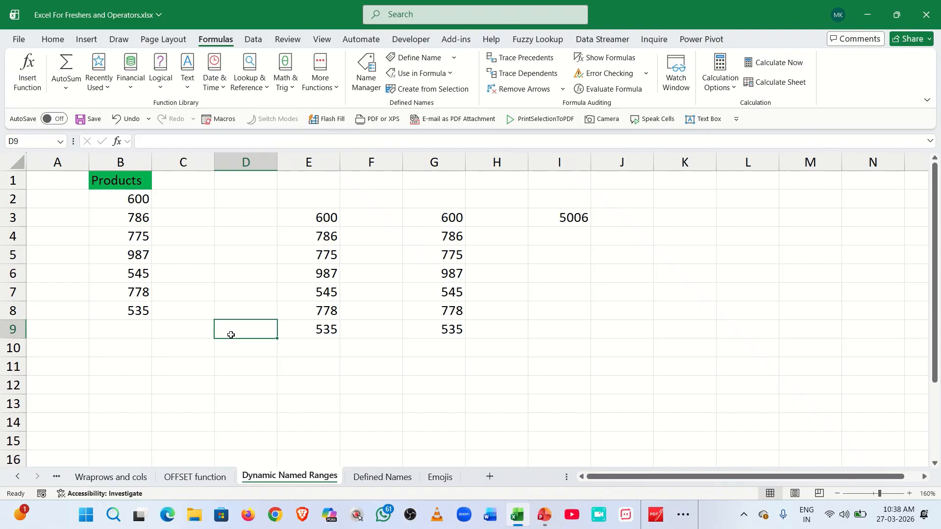